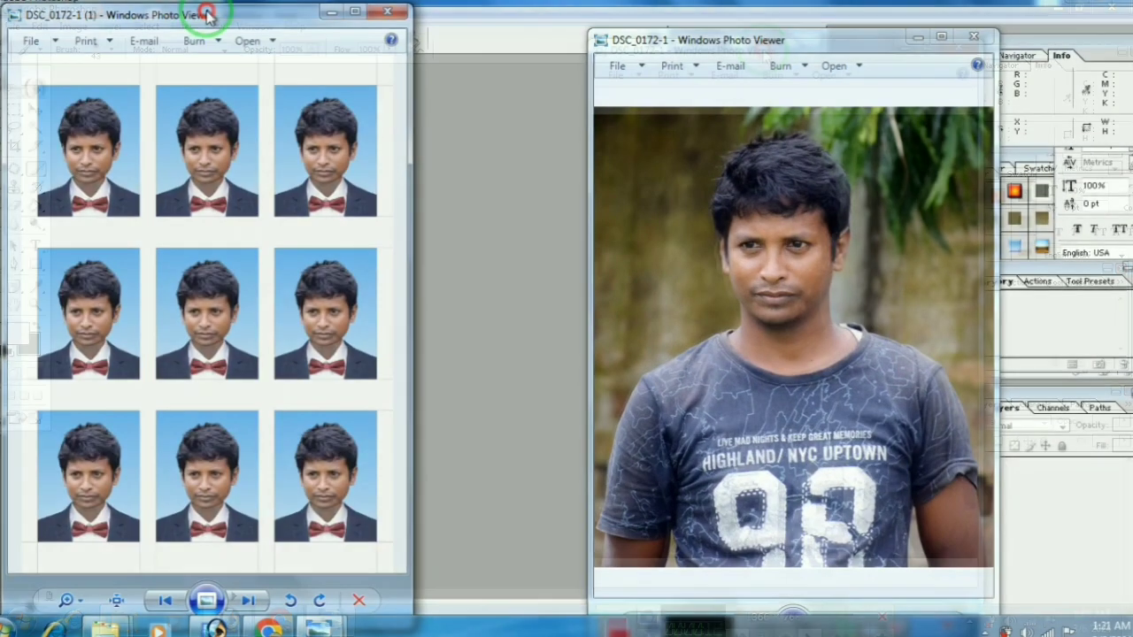
left_click(205, 13)
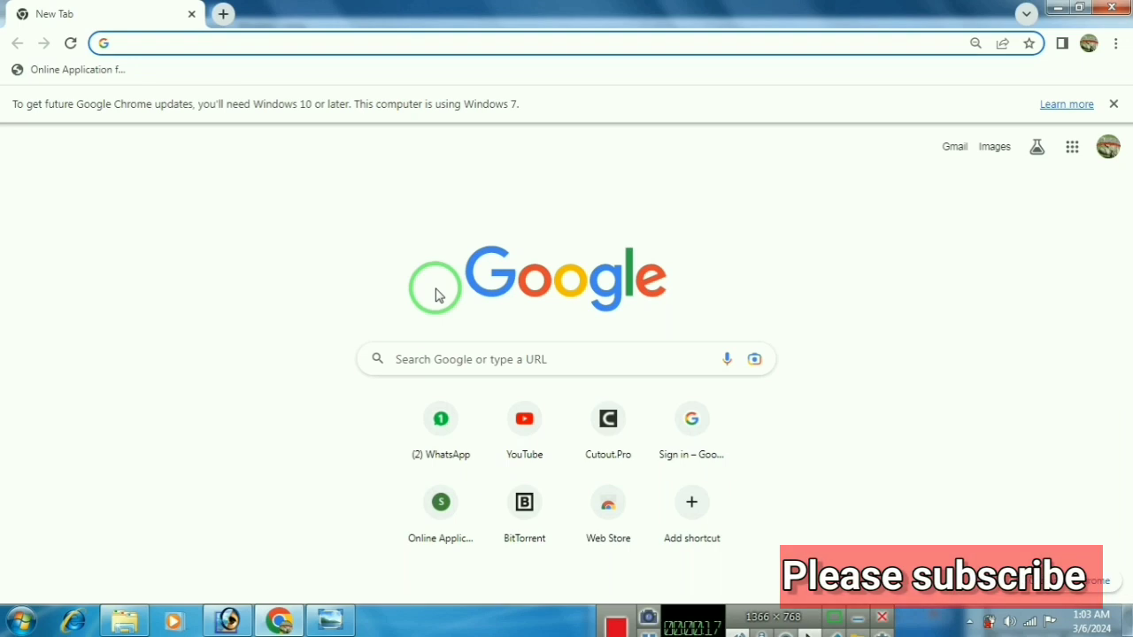
- Search Google for "cutout pro" and open the Cutout.Pro website from the results
left_click(465, 364)
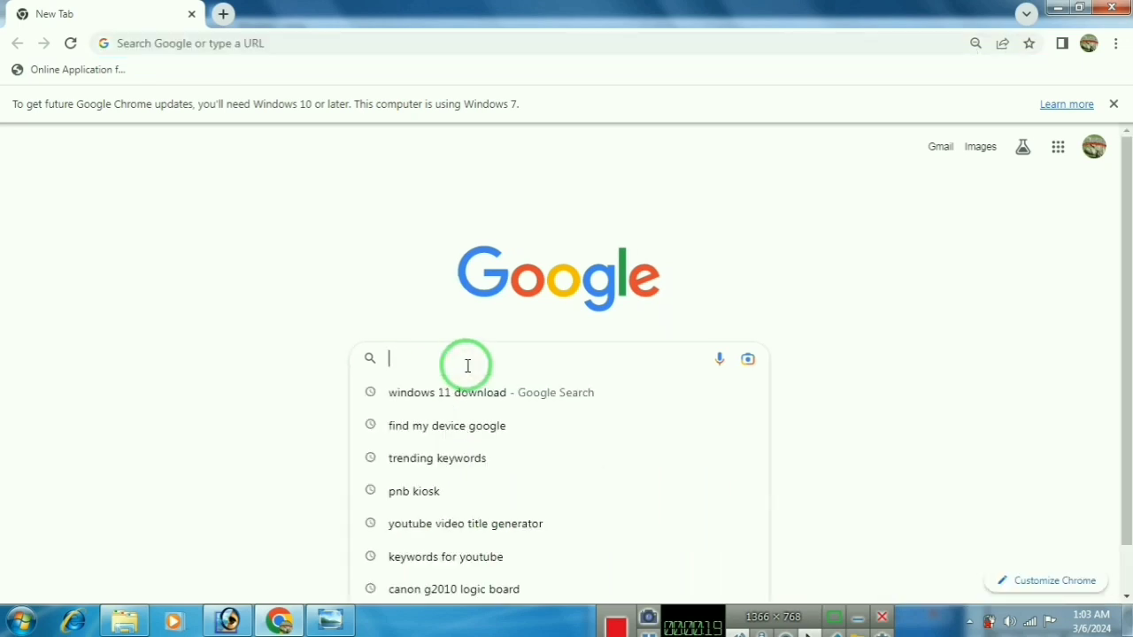
type("c")
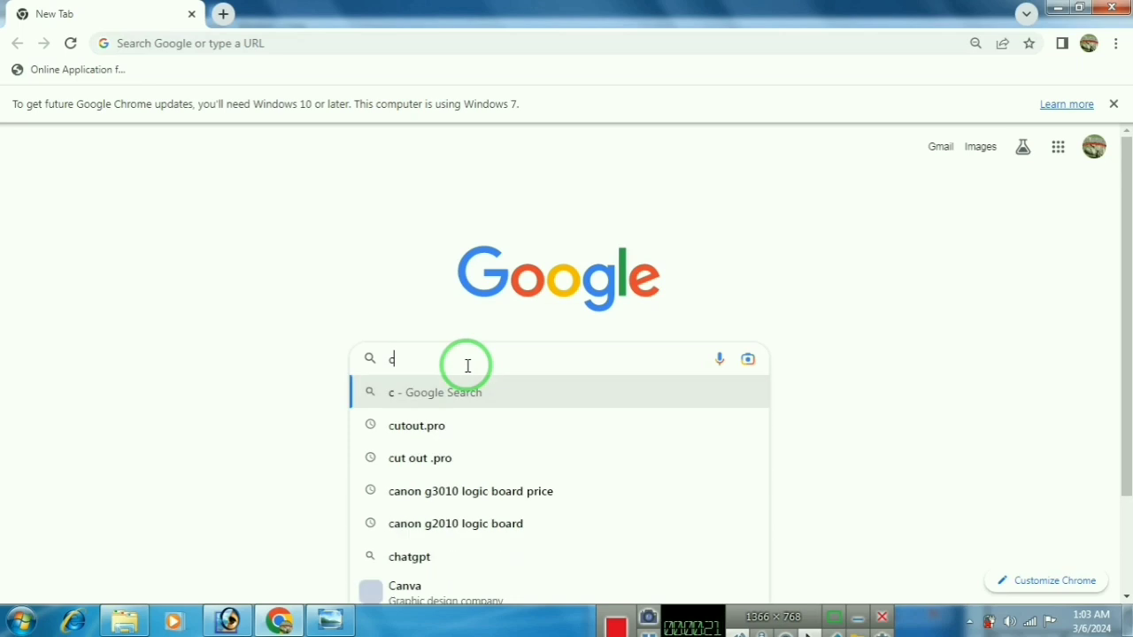
type("utout")
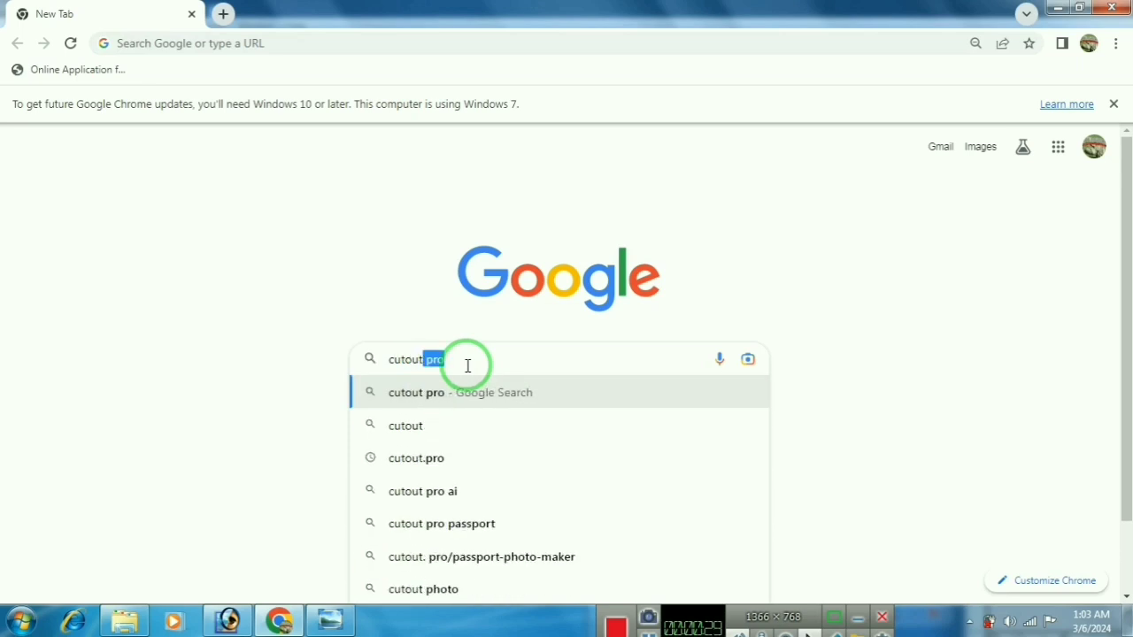
type(" pro")
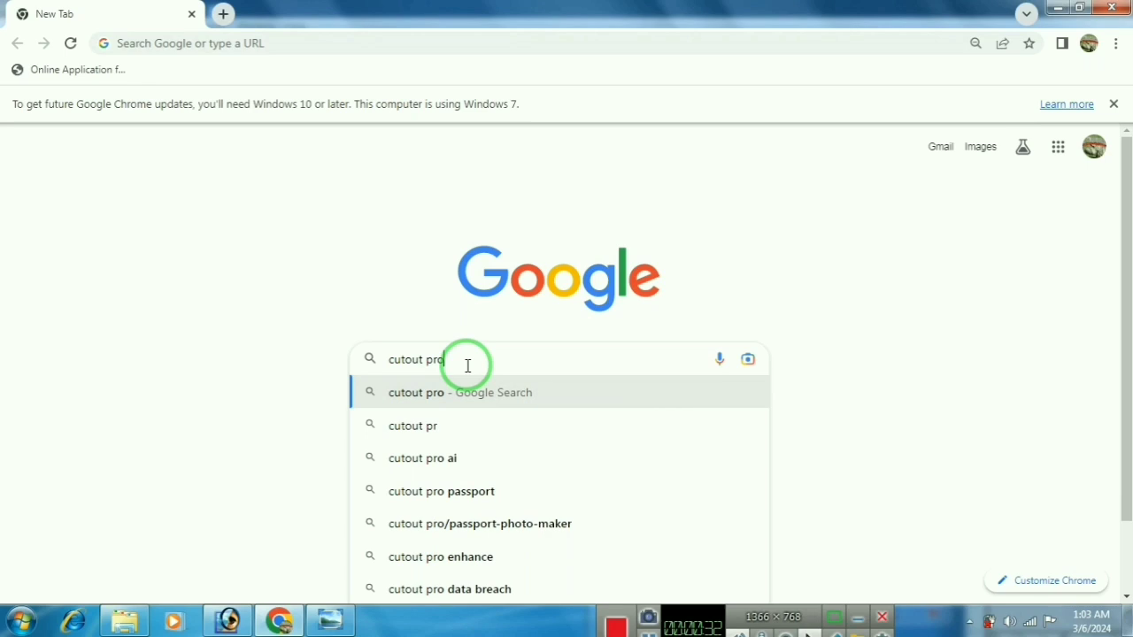
key("Return")
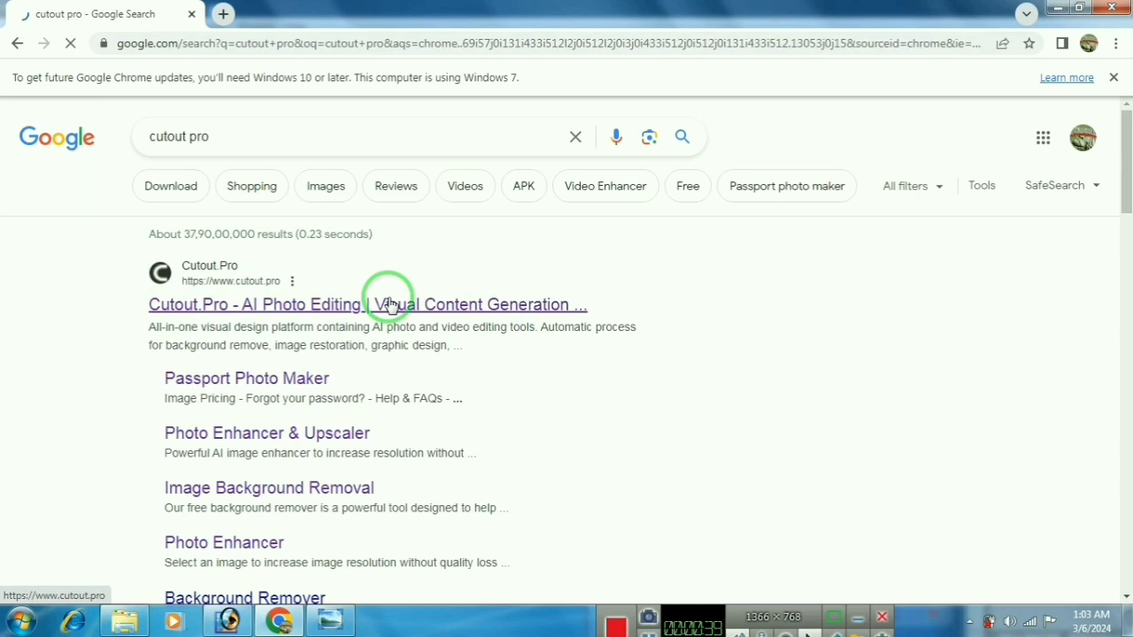
left_click(275, 310)
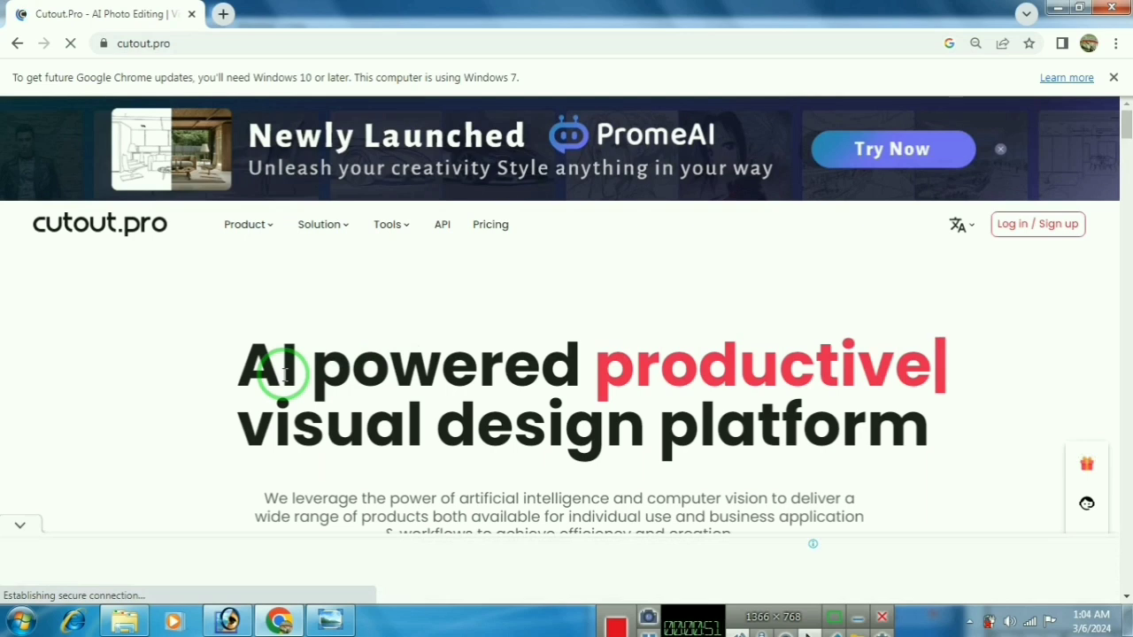
- Log in to the Cutout.Pro account from the site's log-in form
left_click(1039, 226)
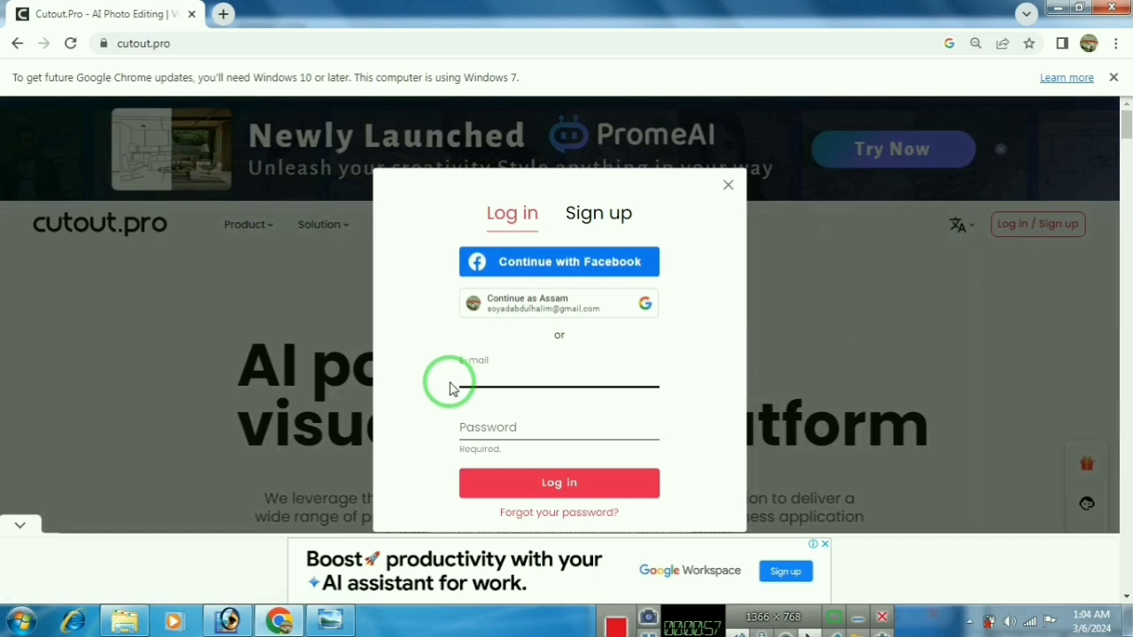
scroll(580, 516, "down", 2)
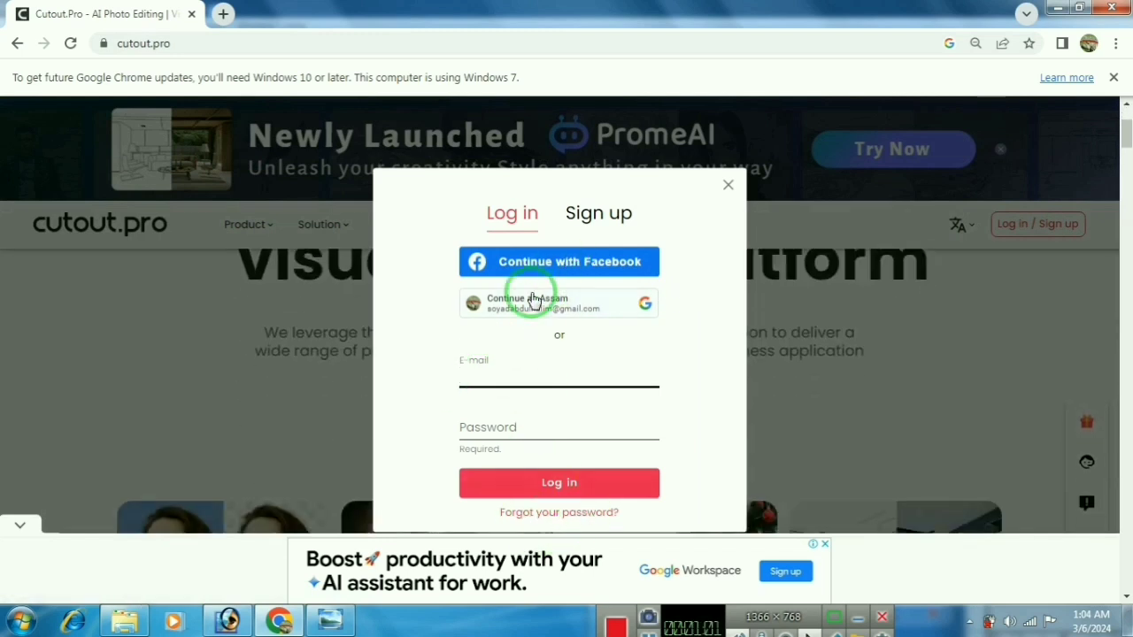
left_click(485, 379)
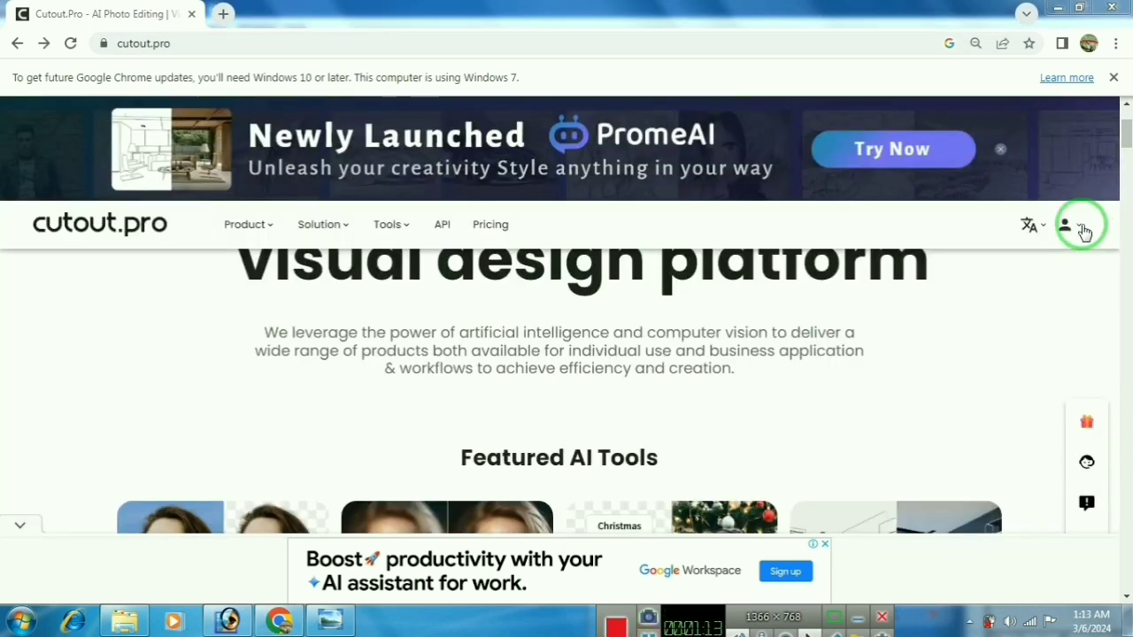
left_click(1080, 226)
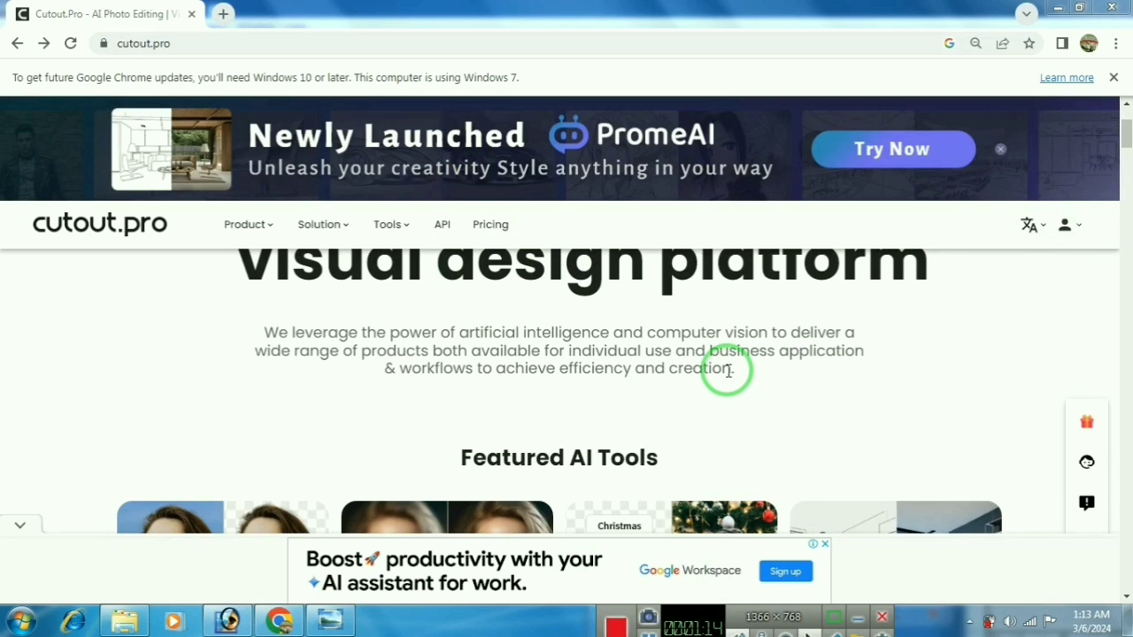
- Open the Passport Photo Maker tool from the site's AI Editing products
mouse_move(266, 229)
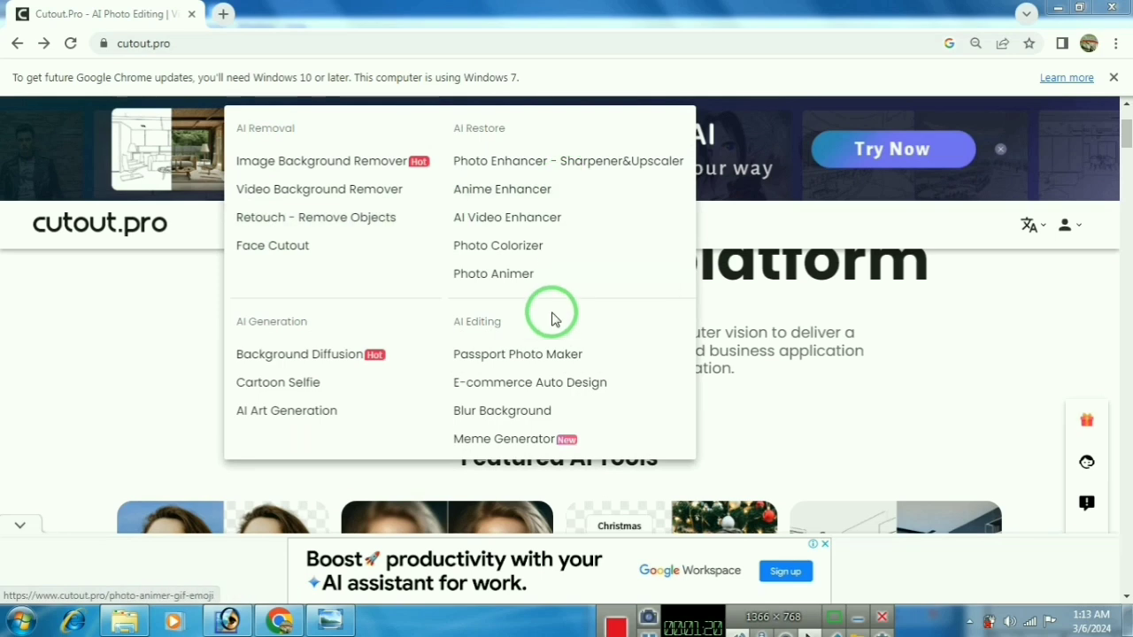
left_click(516, 356)
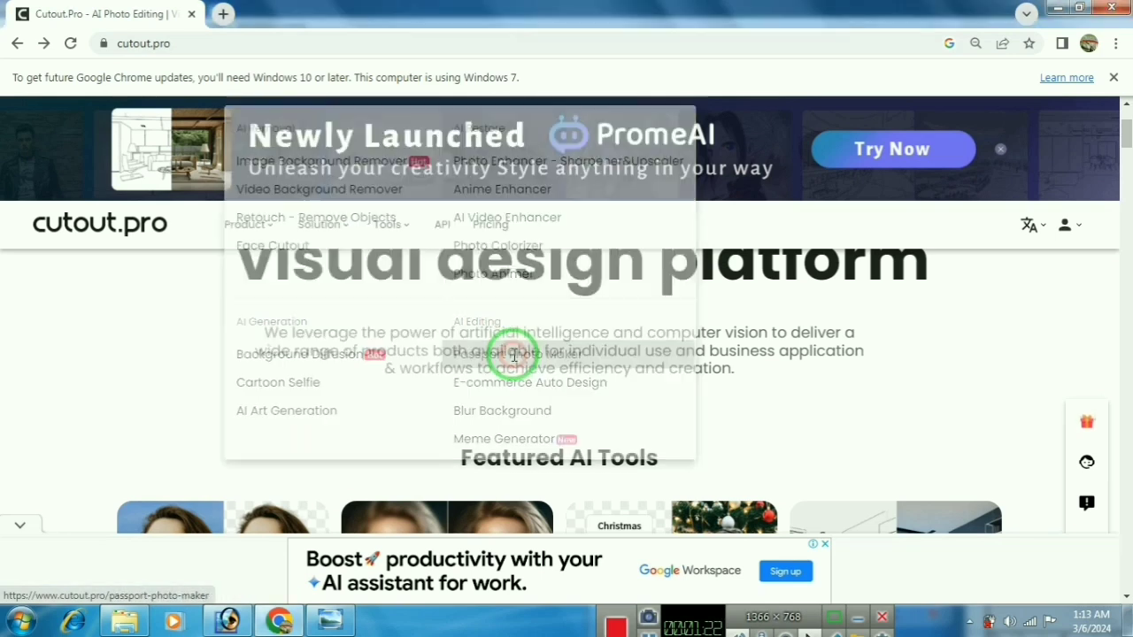
scroll(575, 354, "down", 2)
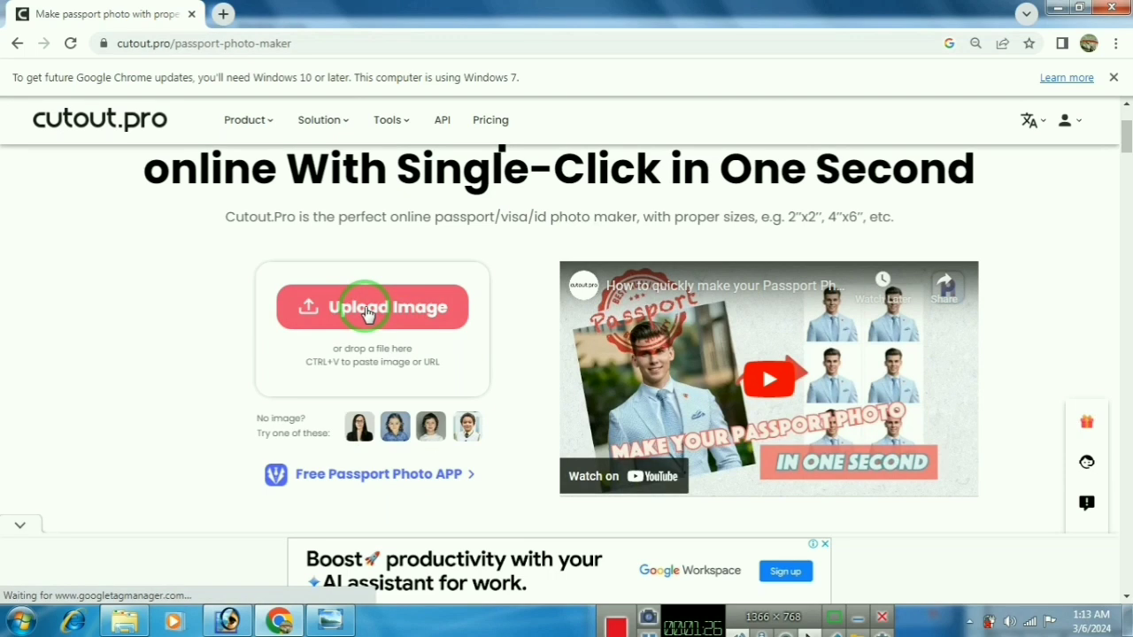
- Upload the portrait image DSC_0172-1 from the Desktop to the passport photo maker
left_click(367, 312)
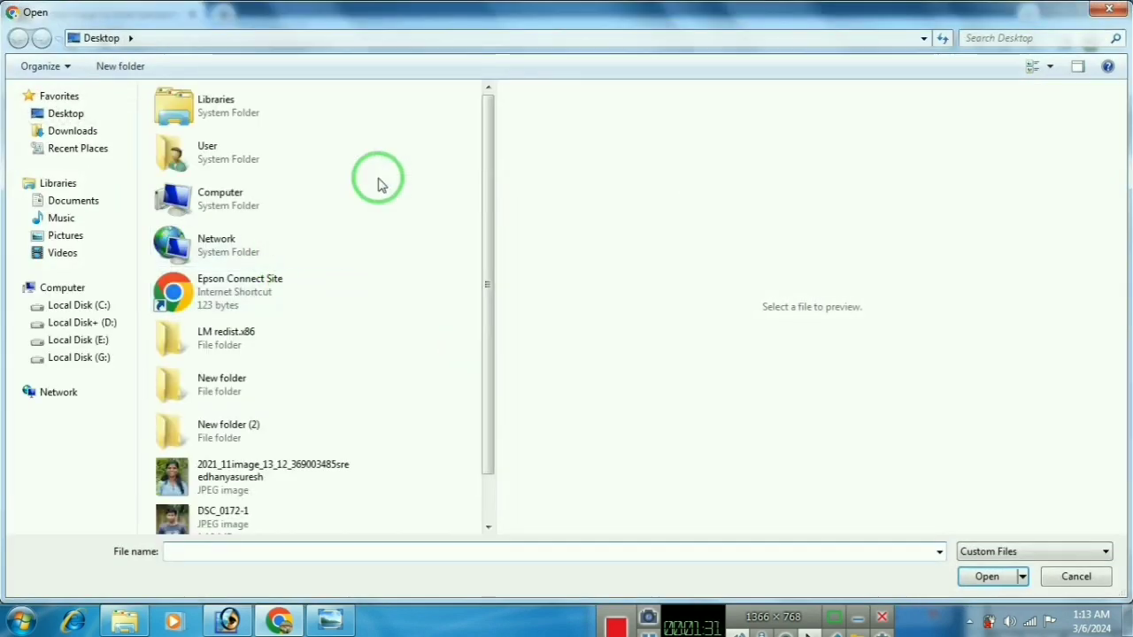
left_click_drag(483, 126, 490, 194)
left_click(273, 458)
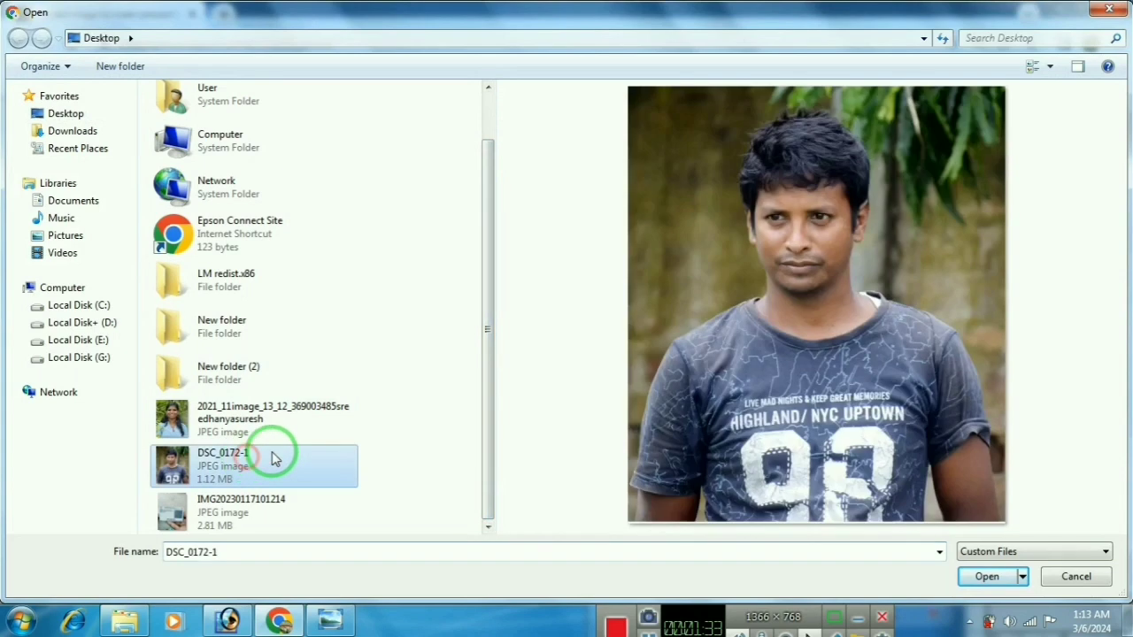
left_click(985, 577)
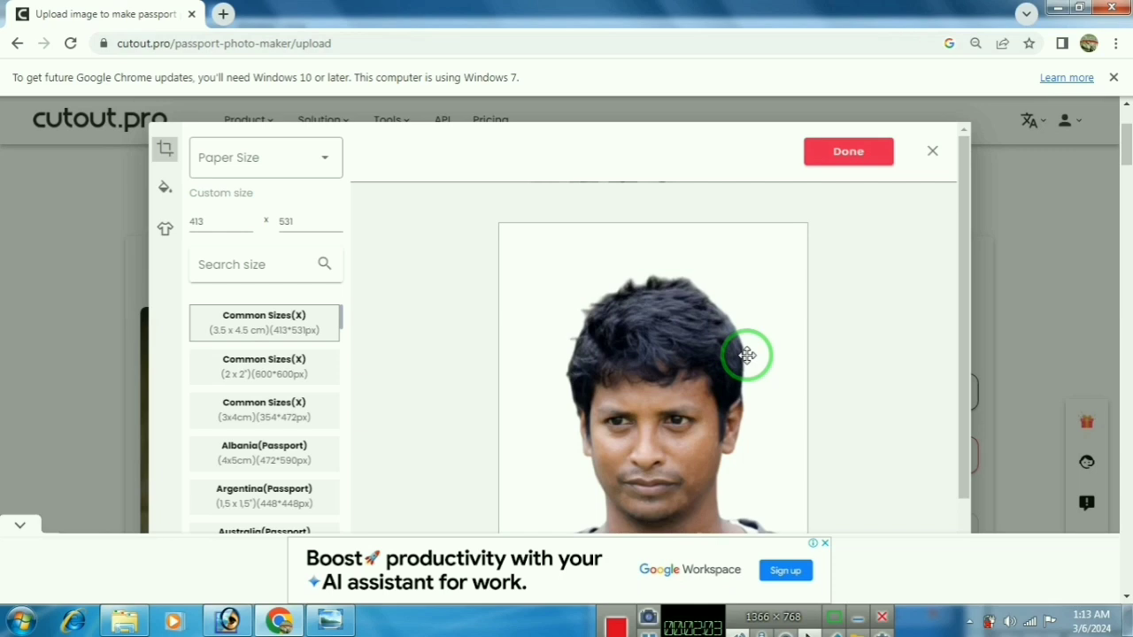
- Move the cut-out portrait upward and slightly left within the 3.5 x 4.5 cm photo frame
scroll(761, 348, "down", 1)
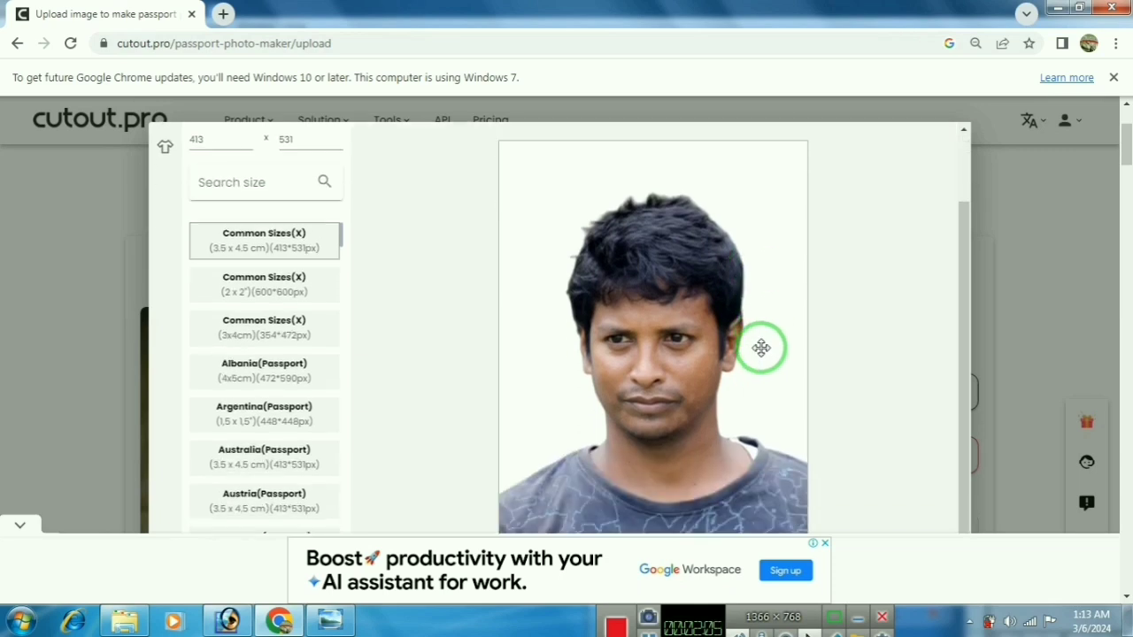
scroll(761, 348, "up", 1)
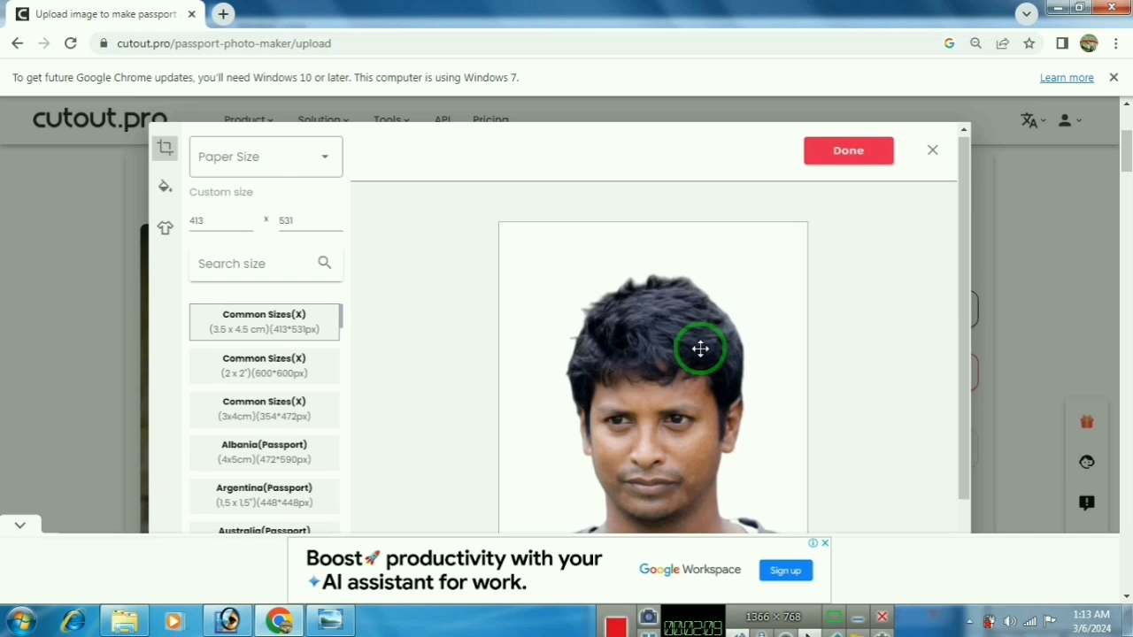
scroll(700, 349, "down", 1)
scroll(705, 332, "up", 1)
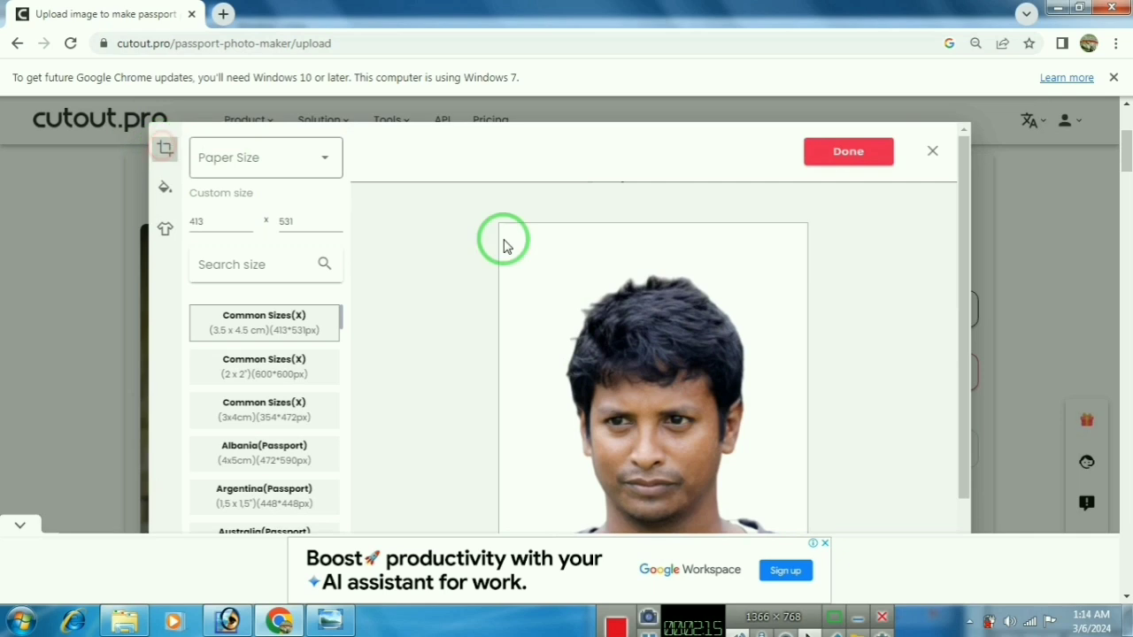
left_click_drag(657, 317, 655, 298)
scroll(949, 361, "down", 1)
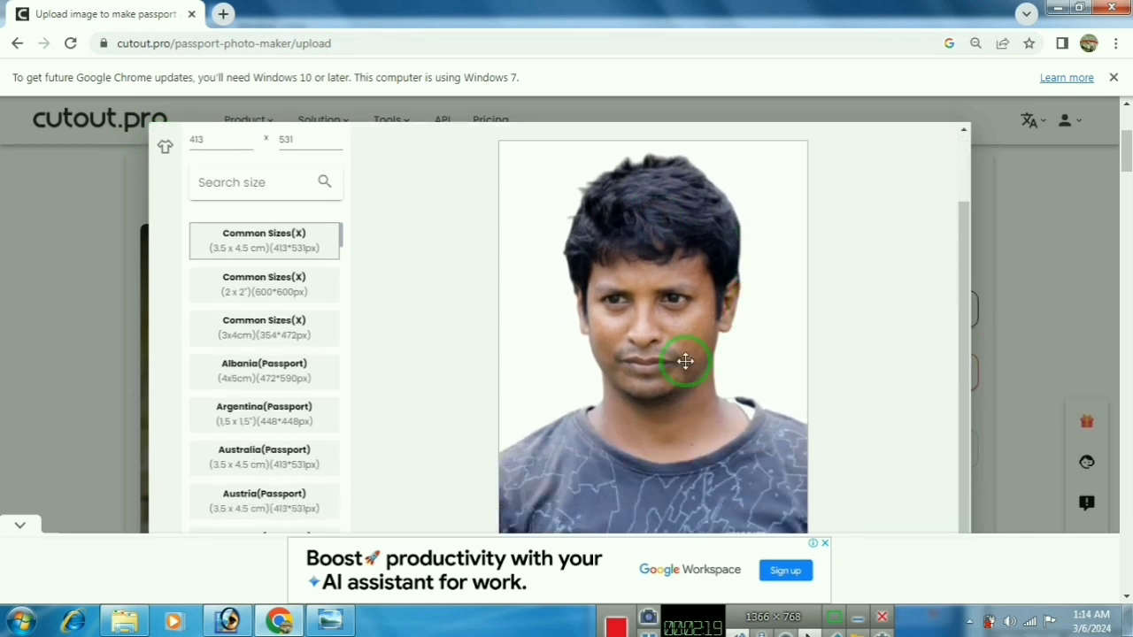
left_click_drag(683, 362, 647, 350)
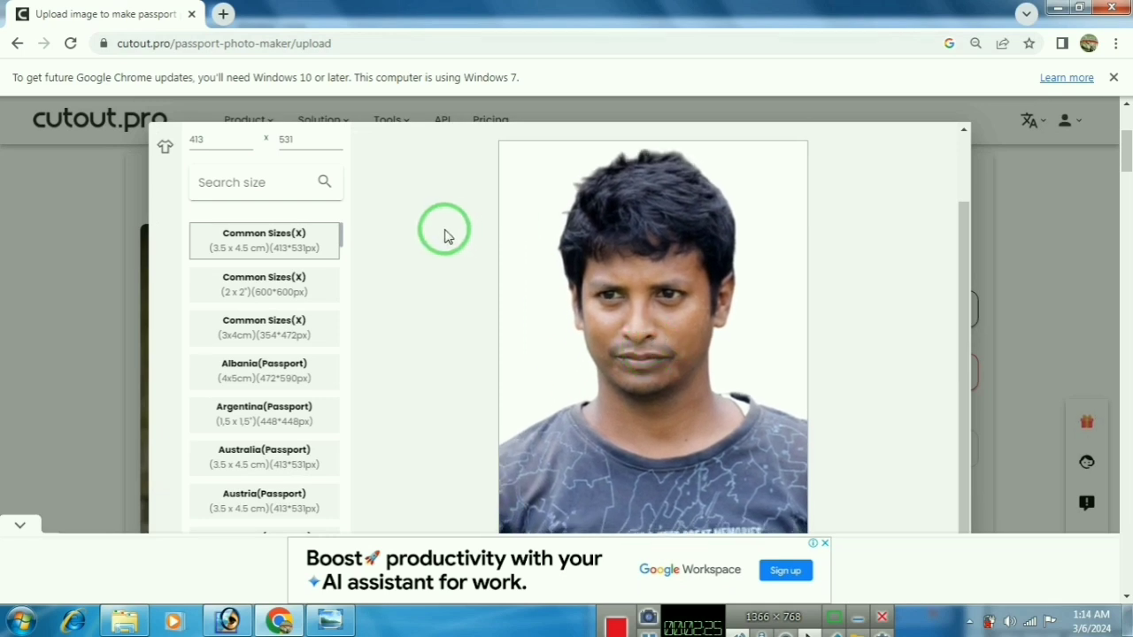
- Set the print layout's paper size to 6 x 4 inch (4R)
scroll(420, 244, "up", 2)
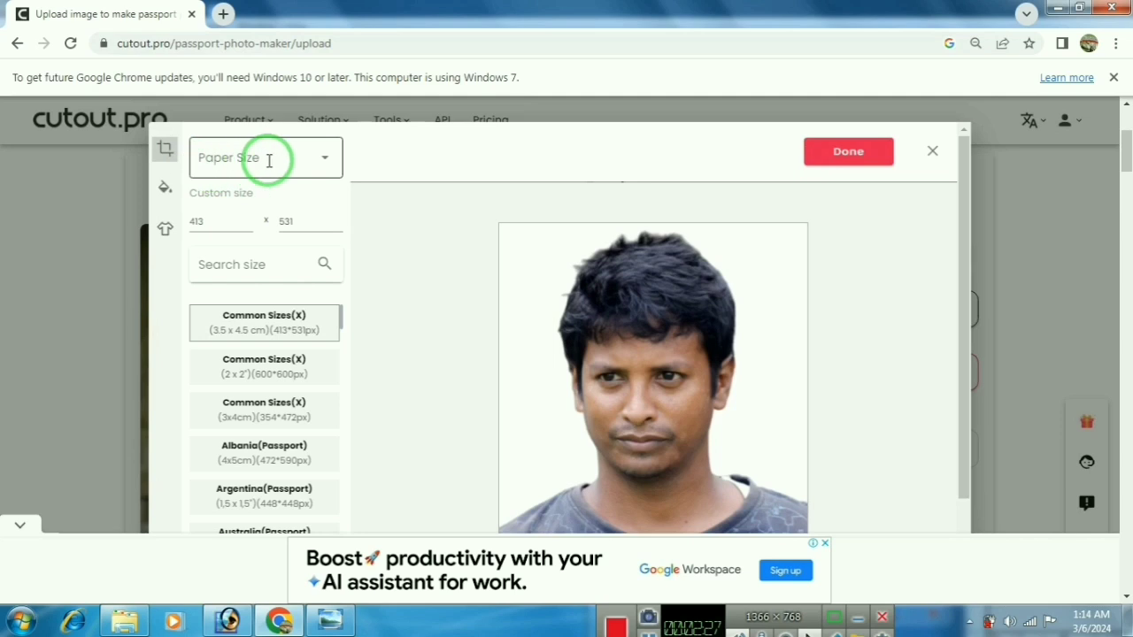
left_click(319, 157)
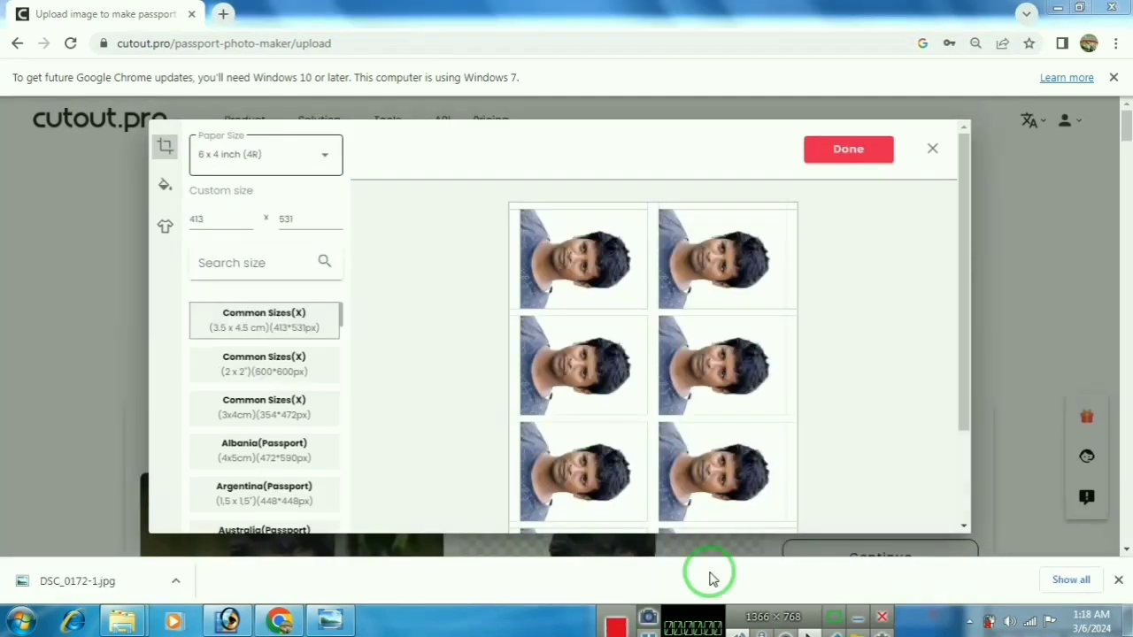
mouse_move(964, 253)
left_mouse_down()
mouse_move(966, 356)
mouse_move(963, 248)
left_mouse_up()
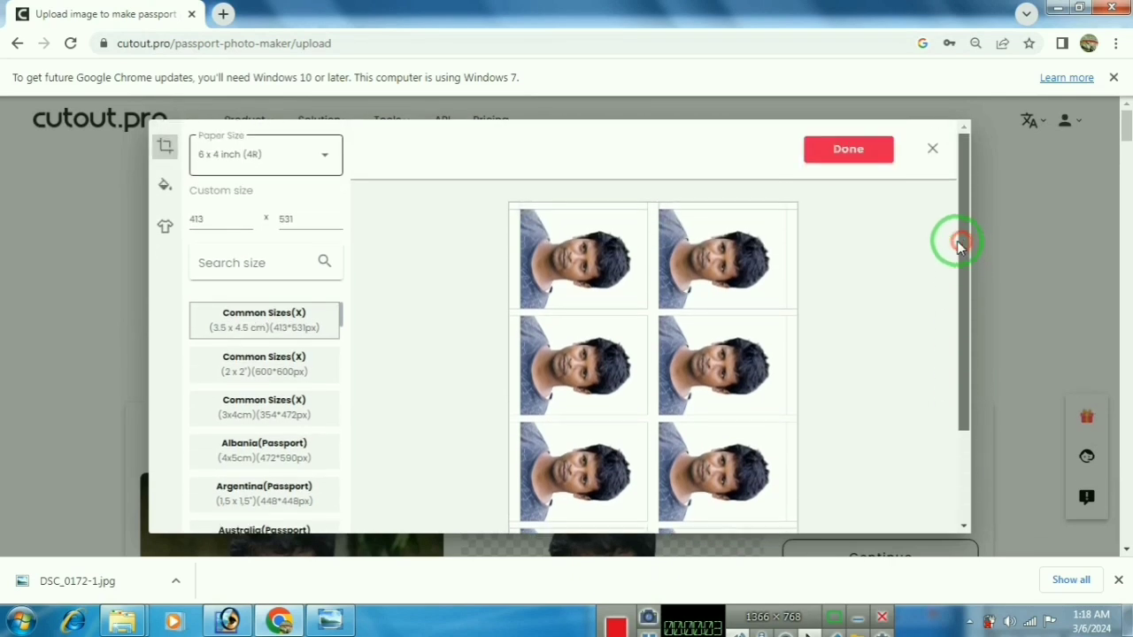
- Change the paper size to 7 x 5 inch (5R)(2L) and check the whole photo sheet
left_click(322, 156)
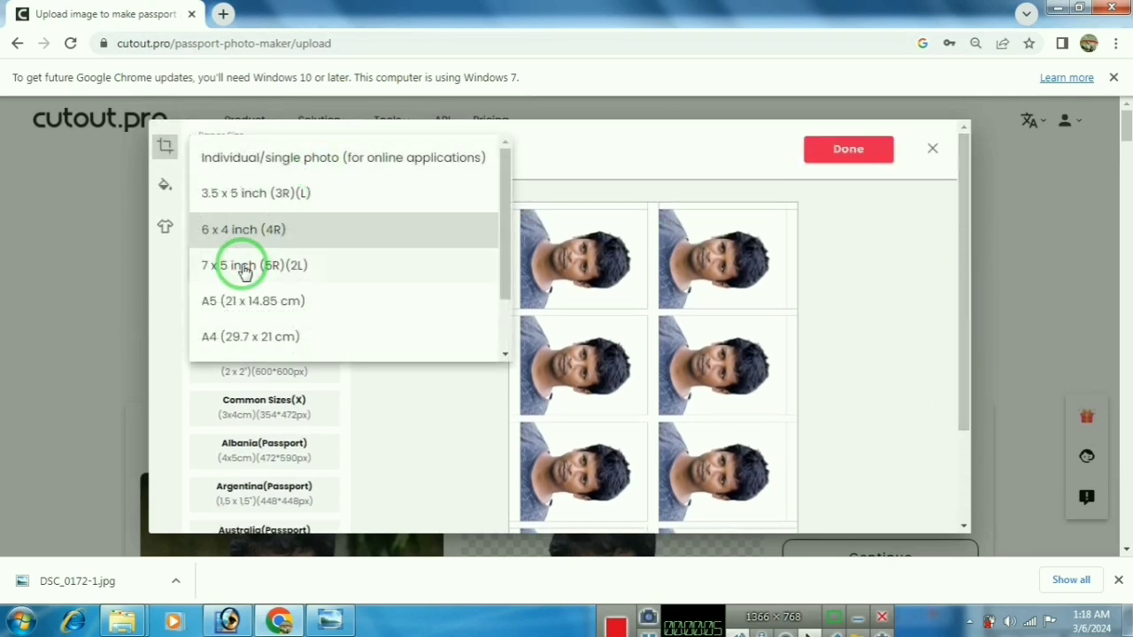
left_click(245, 270)
scroll(790, 332, "down", 2)
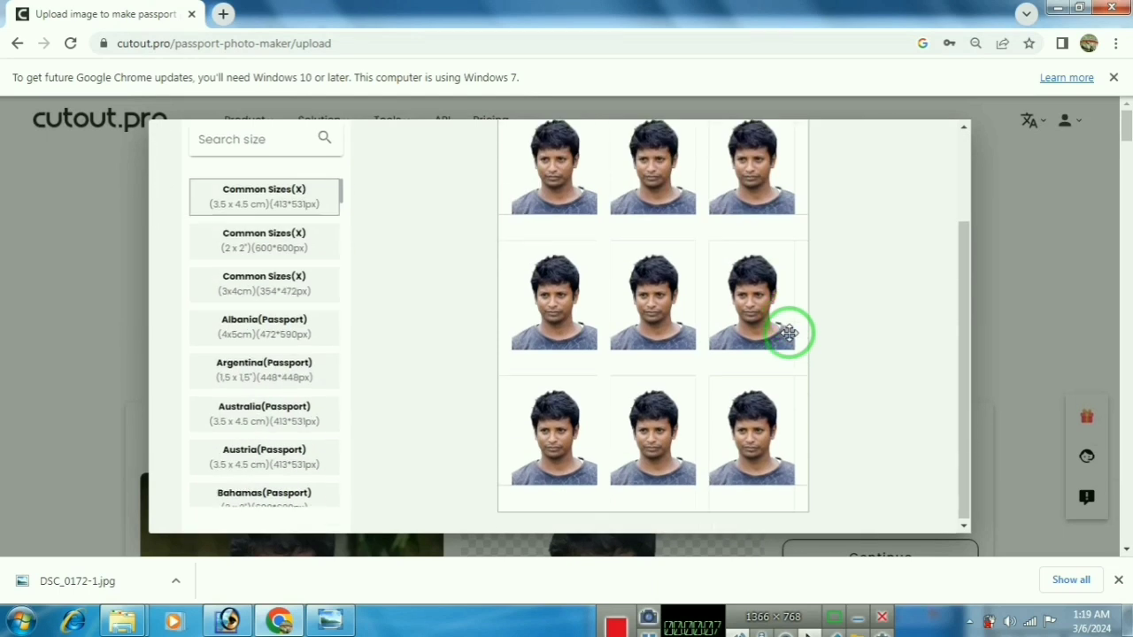
scroll(790, 332, "up", 2)
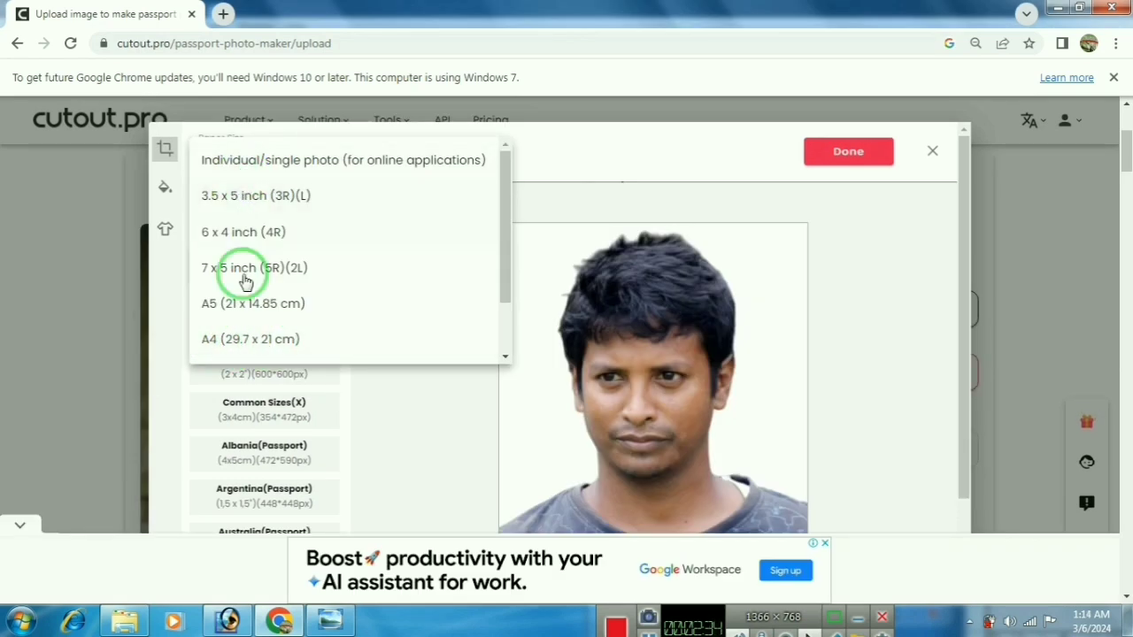
- Set the paper size to A4 (29.7 x 21 cm) and the custom photo size to 350 x 400
left_click(255, 344)
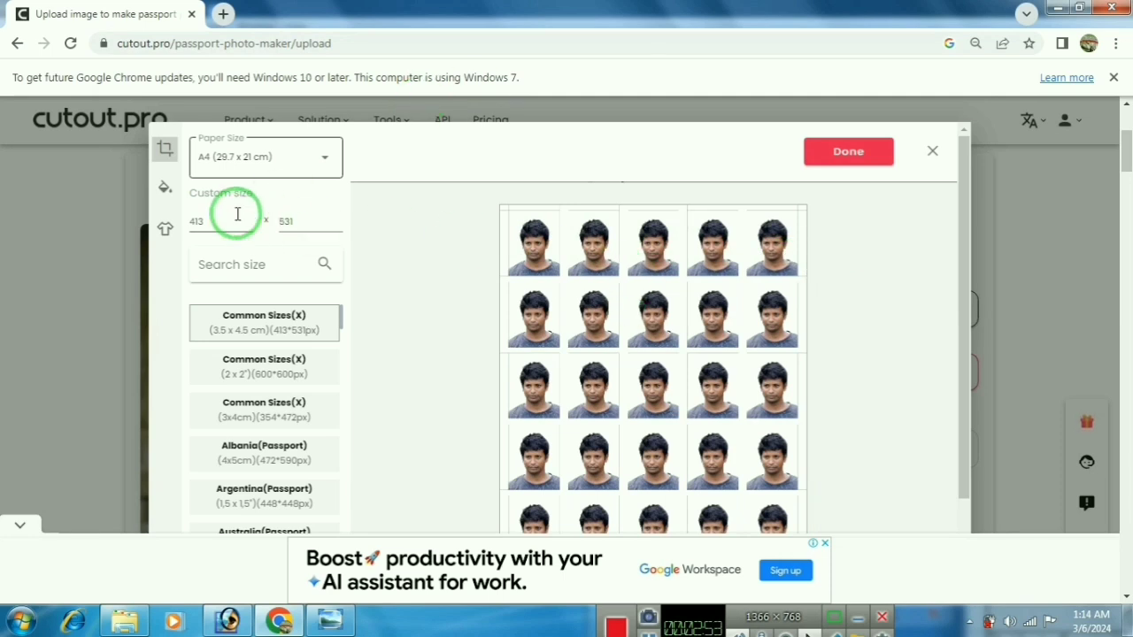
left_click(213, 222)
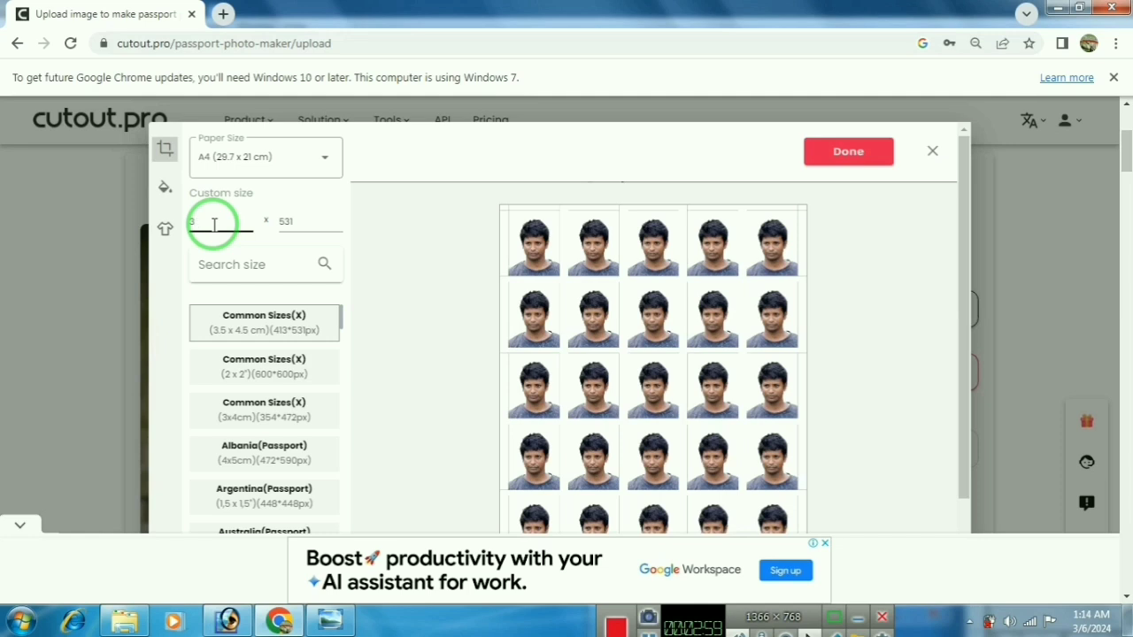
type("350")
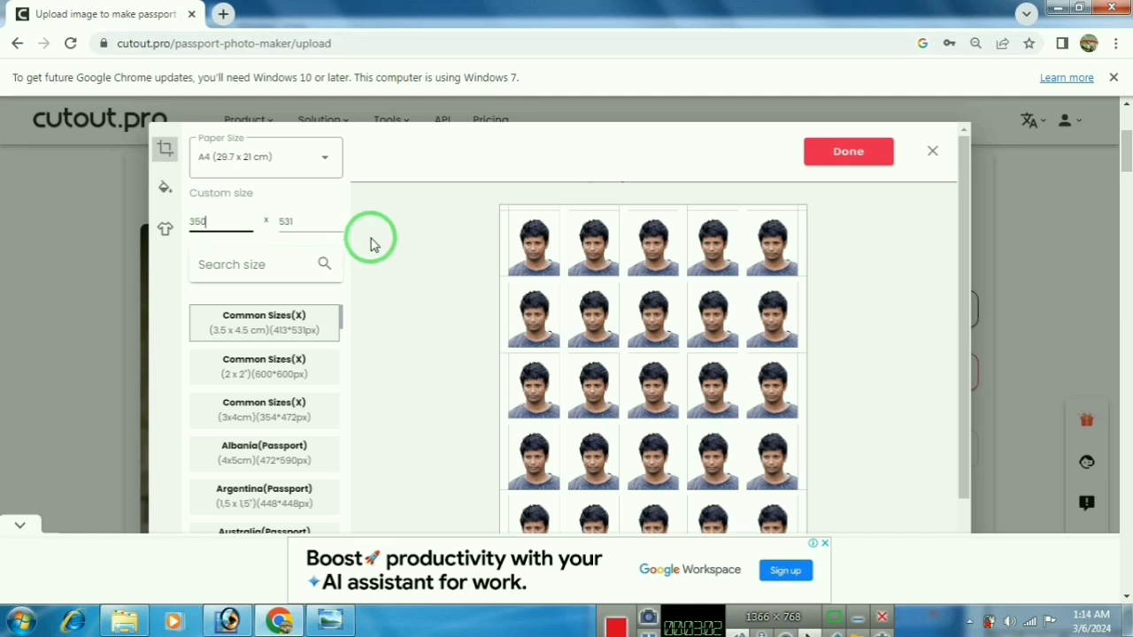
left_click(305, 223)
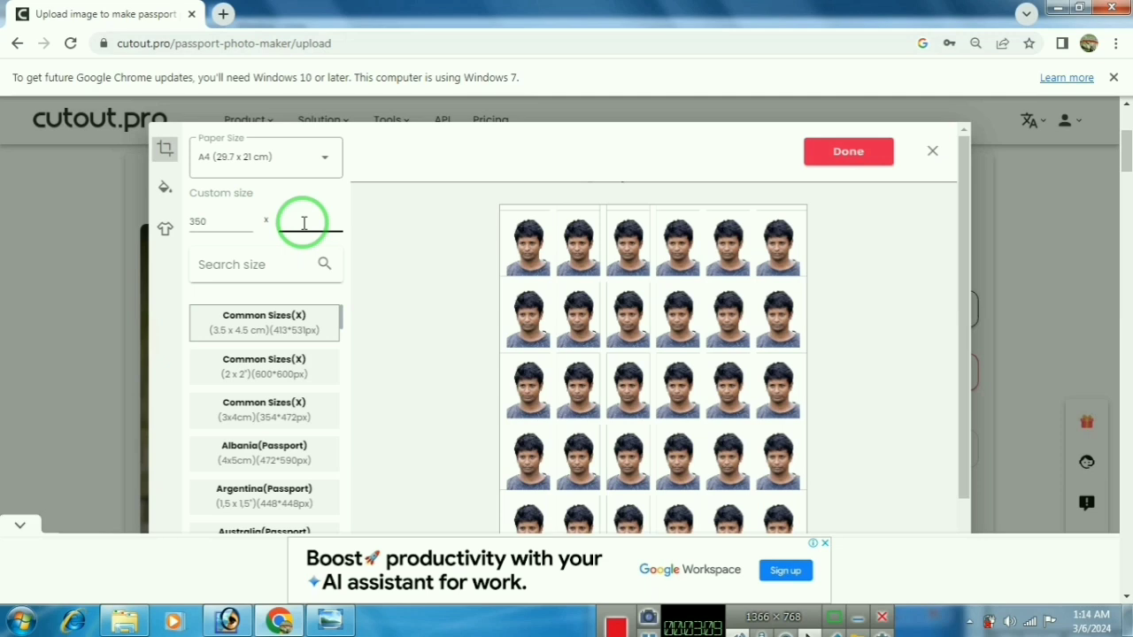
type("400")
left_click(405, 248)
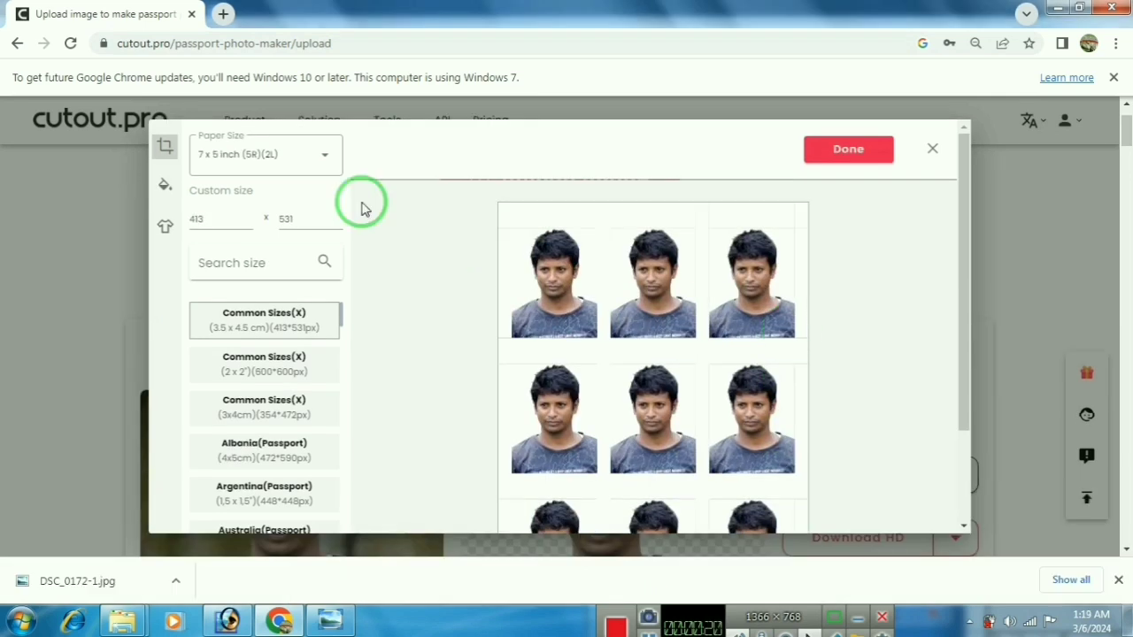
- Apply the bright sky-blue classical background color to the passport photos
left_click(165, 188)
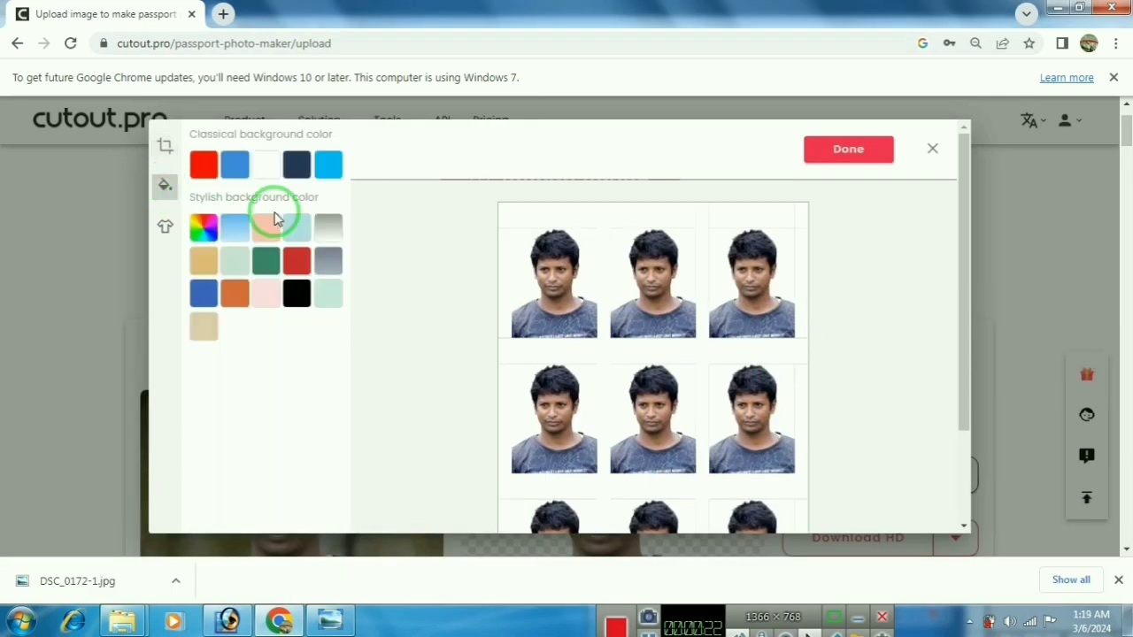
left_click(327, 167)
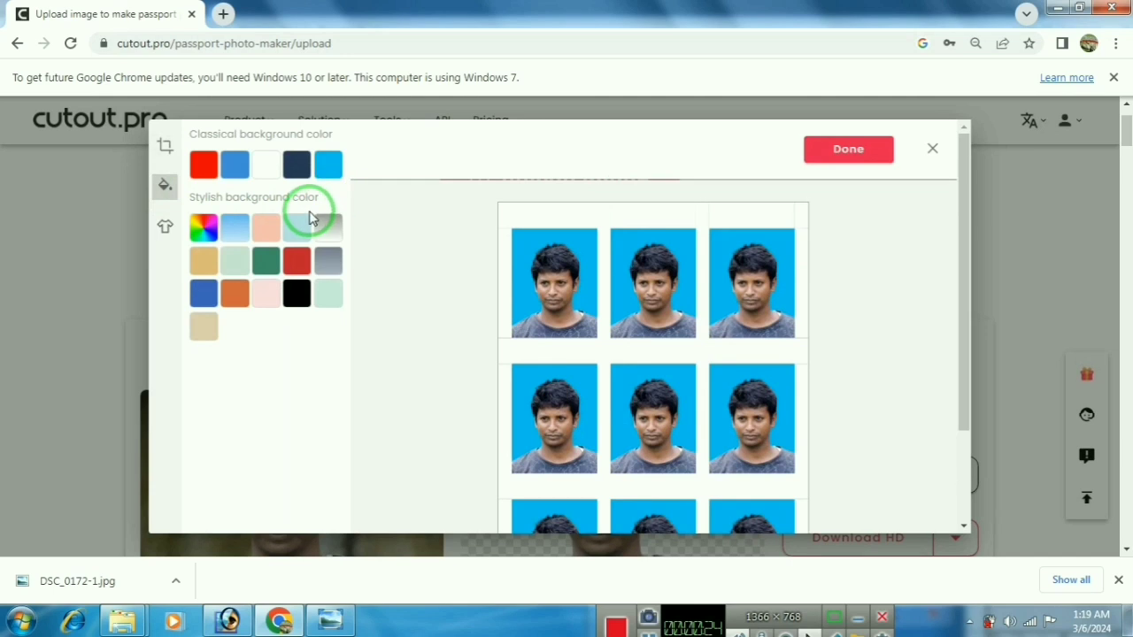
- Apply the light-blue gradient from the stylish background colors to the passport photos
scroll(777, 271, "down", 2)
scroll(781, 272, "up", 3)
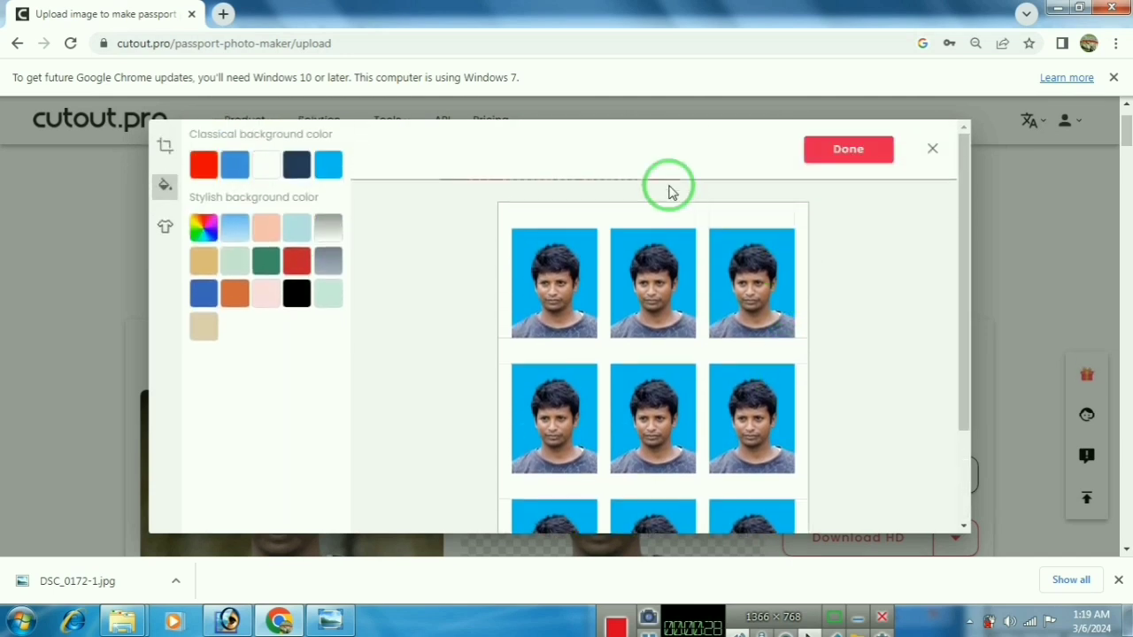
left_click_drag(636, 133, 635, 100)
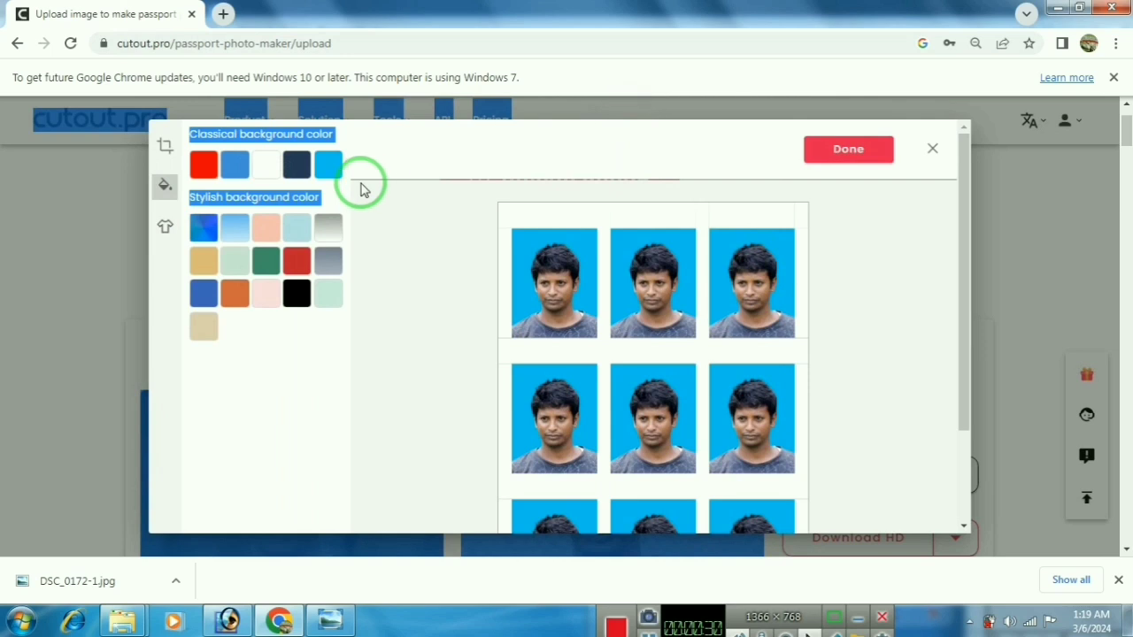
left_click(167, 188)
left_click(294, 229)
left_click(237, 232)
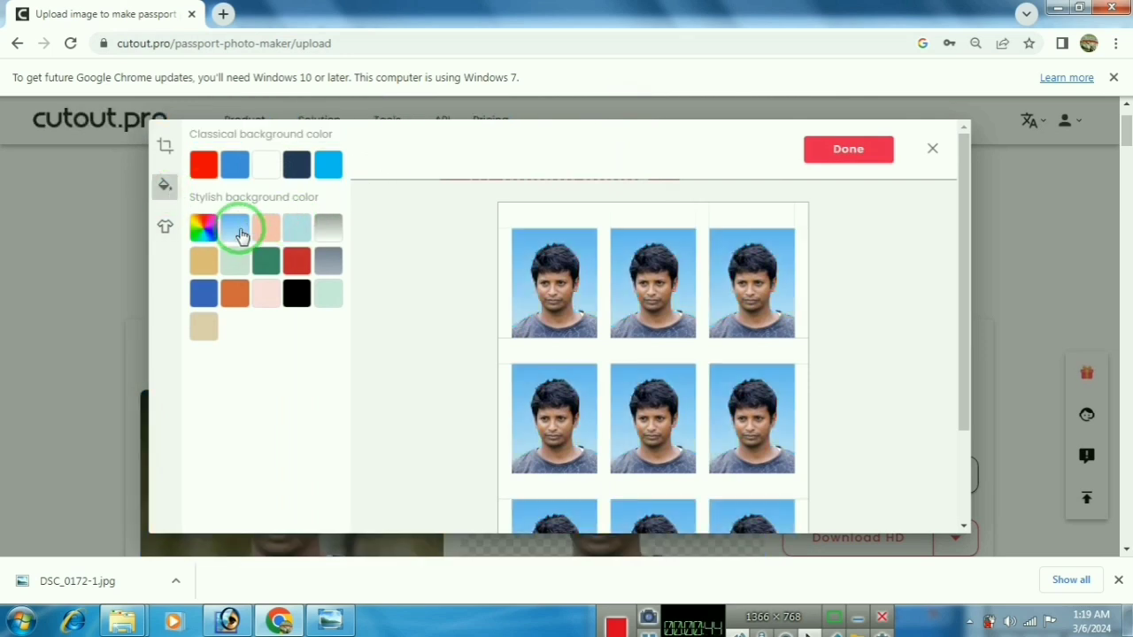
mouse_move(964, 233)
left_mouse_down()
mouse_move(951, 349)
mouse_move(951, 236)
left_mouse_up()
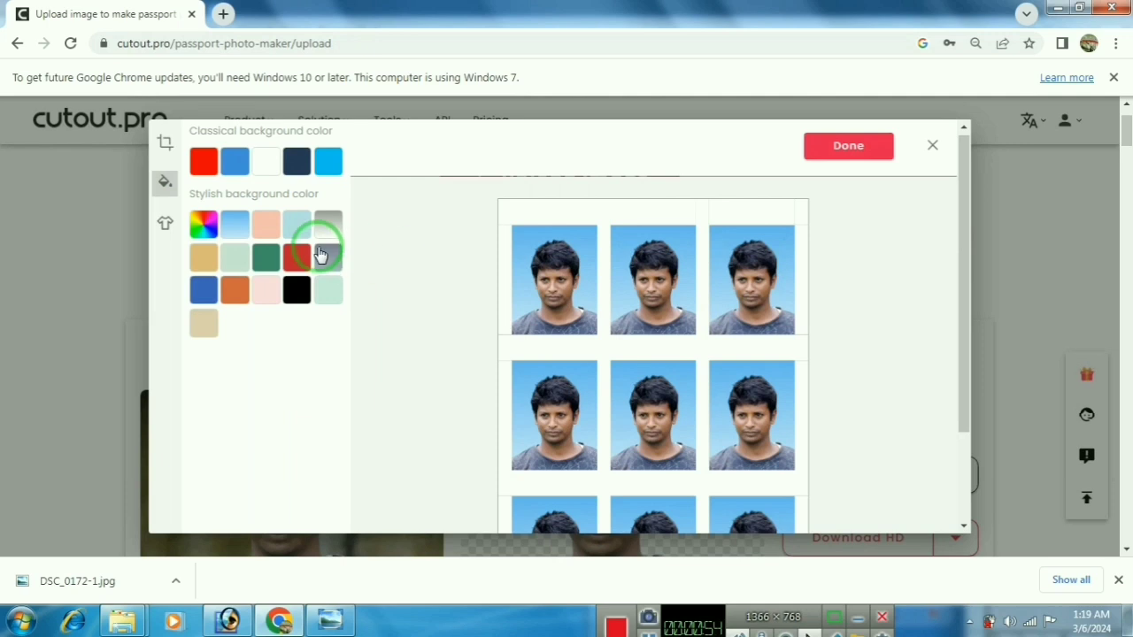
- Try the men's light-blue collared shirt and the black jacket with a tieless white shirt as outfits on the photos
left_click(164, 226)
left_click(165, 226)
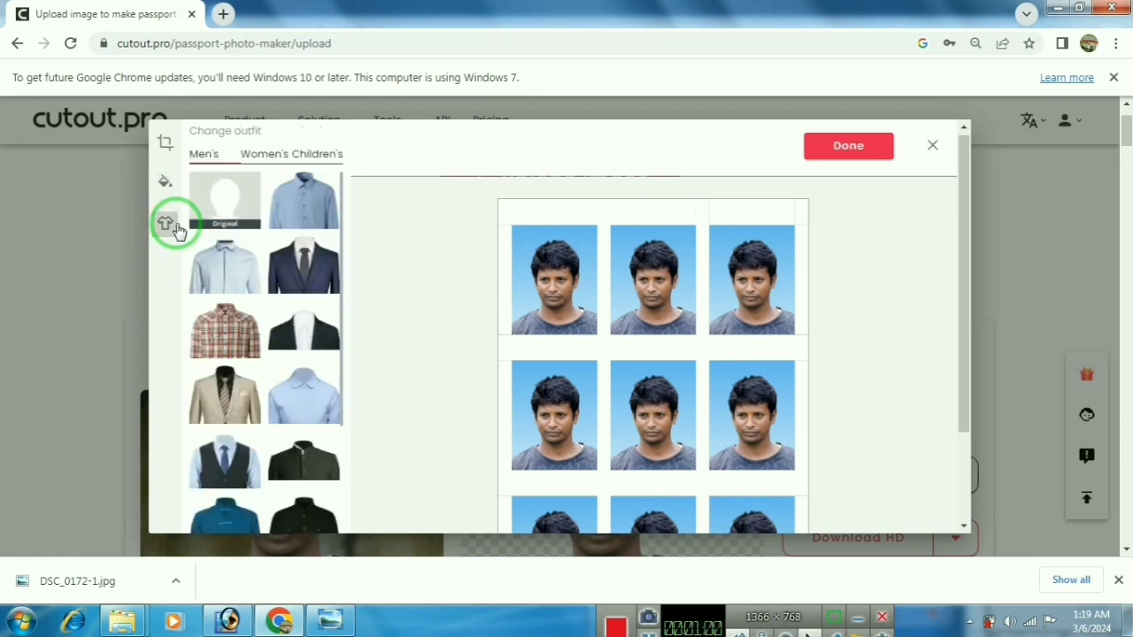
scroll(346, 283, "down", 2)
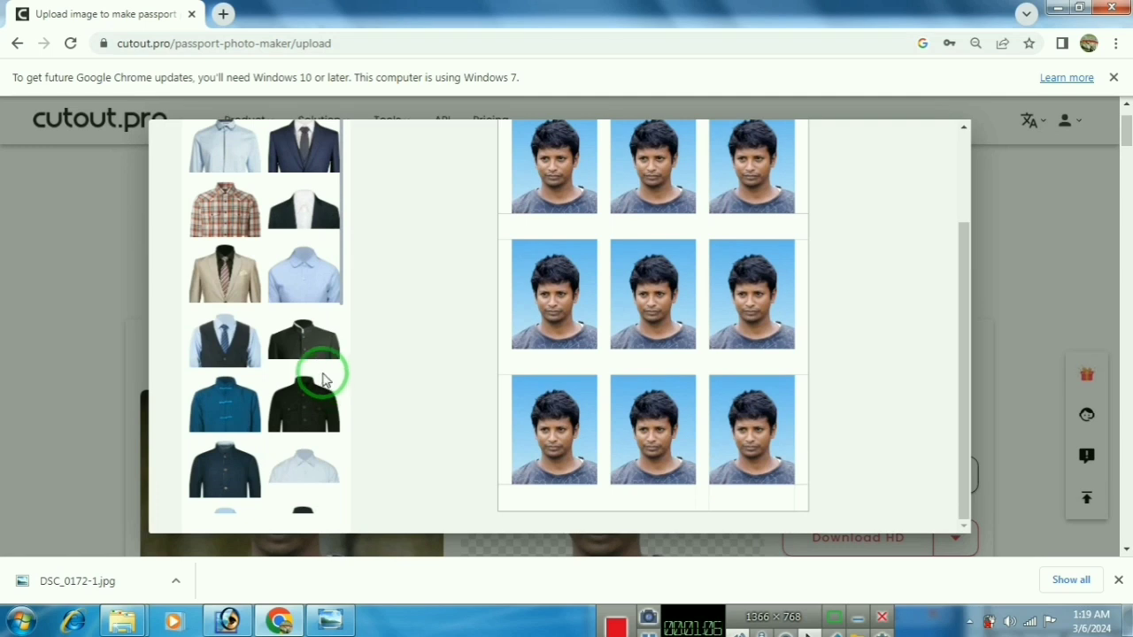
left_click(299, 291)
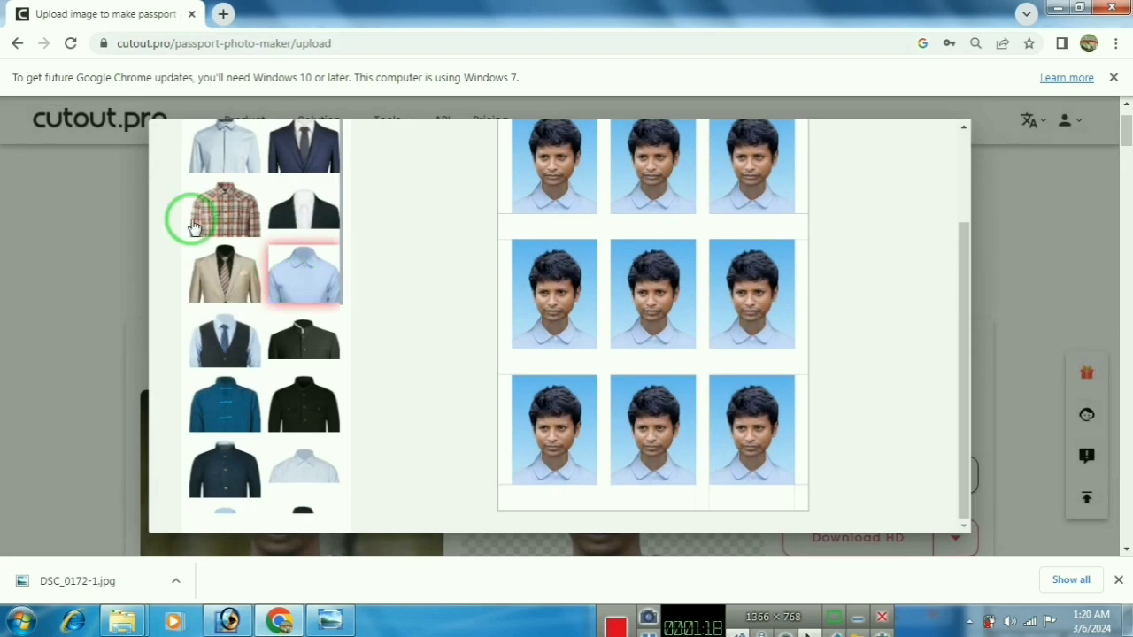
left_click(309, 209)
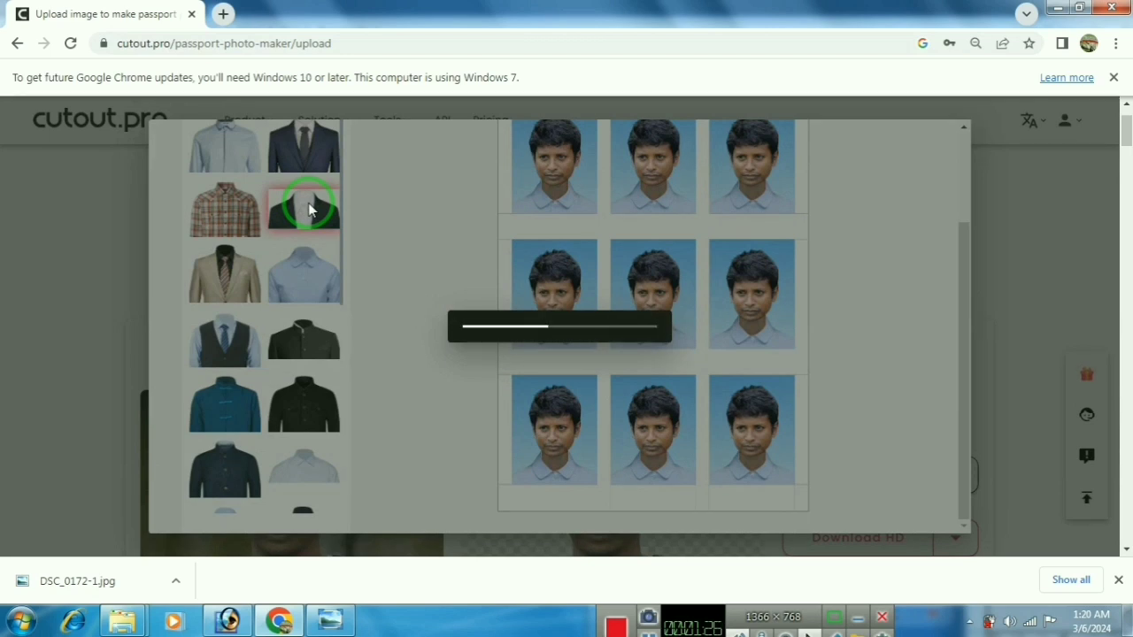
- Dress the portrait in the men's navy suit with the red bow tie, review the sheet and finish the edit
scroll(301, 292, "down", 5)
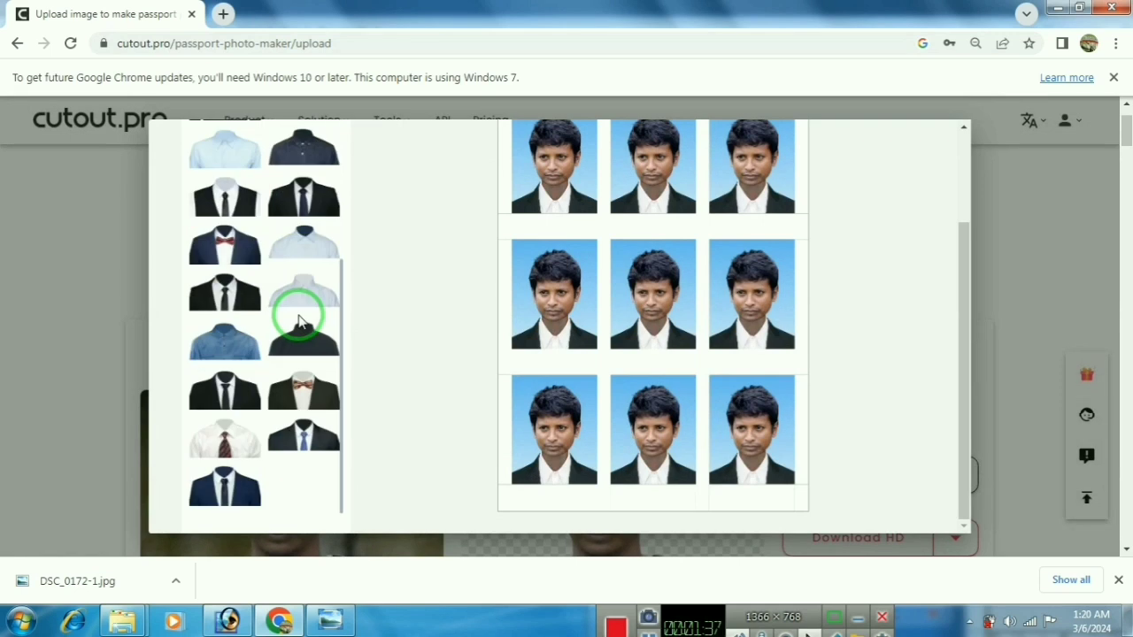
left_click(222, 251)
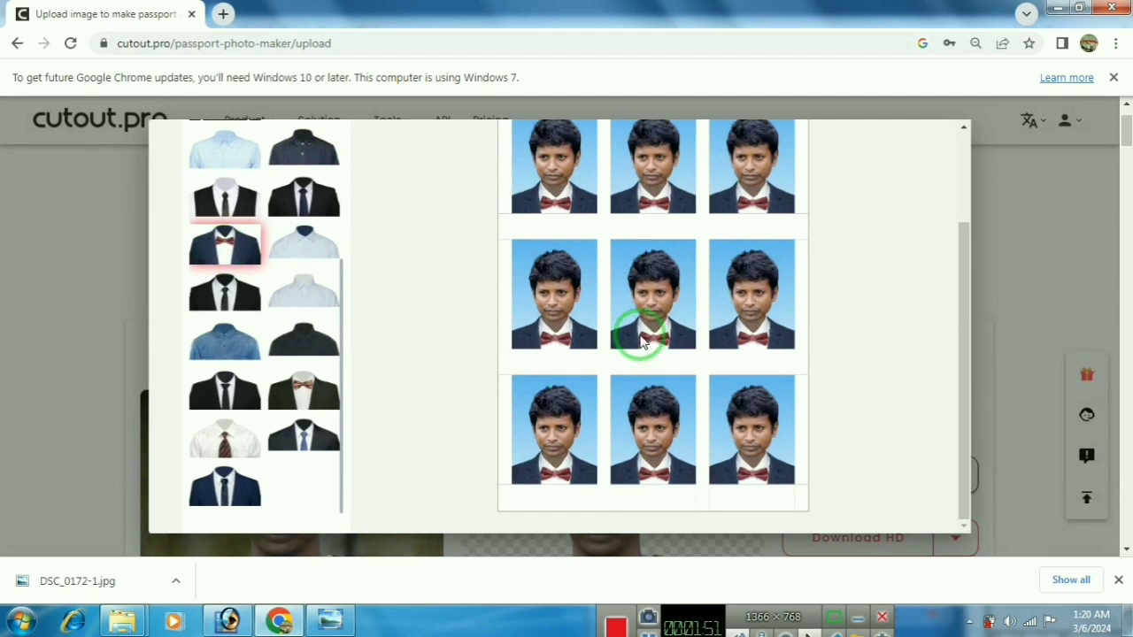
scroll(644, 341, "up", 1)
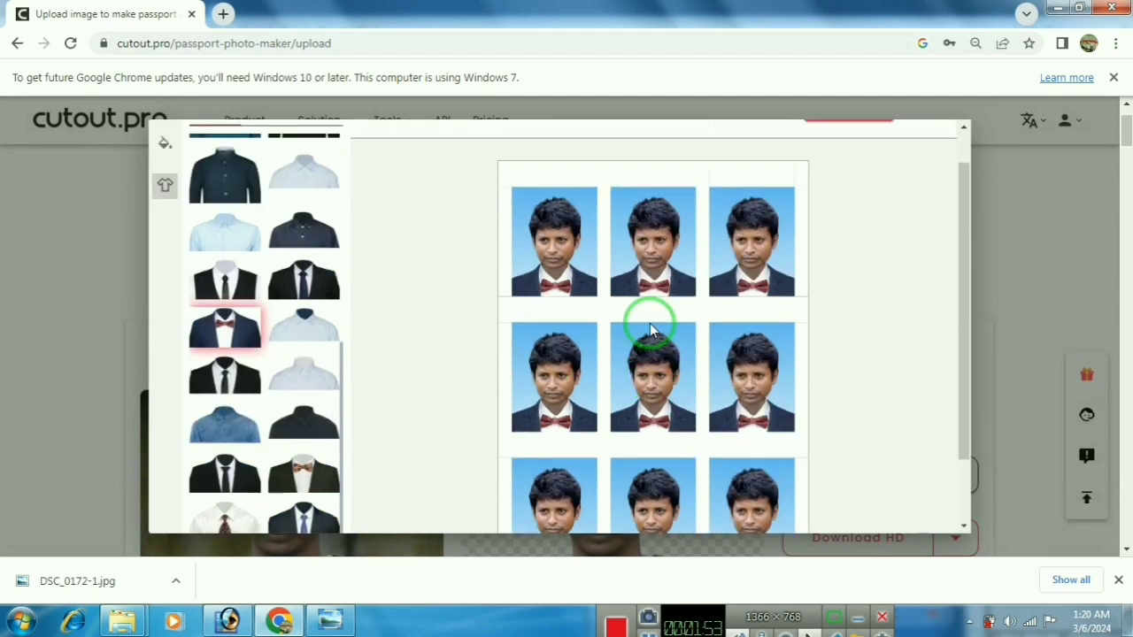
scroll(650, 329, "down", 1)
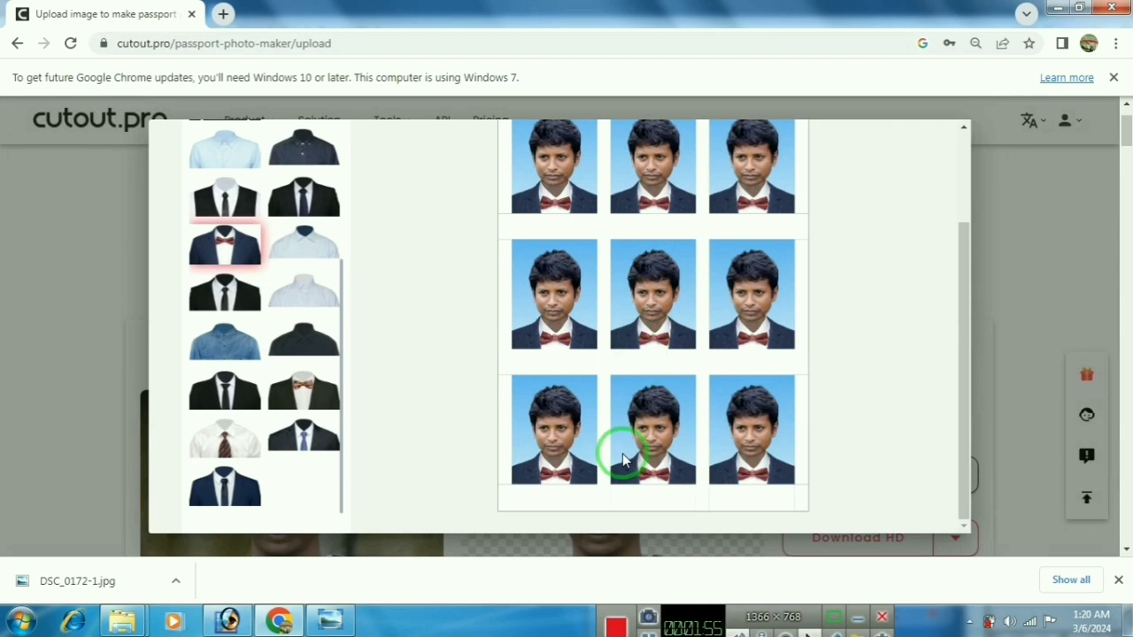
scroll(771, 286, "up", 2)
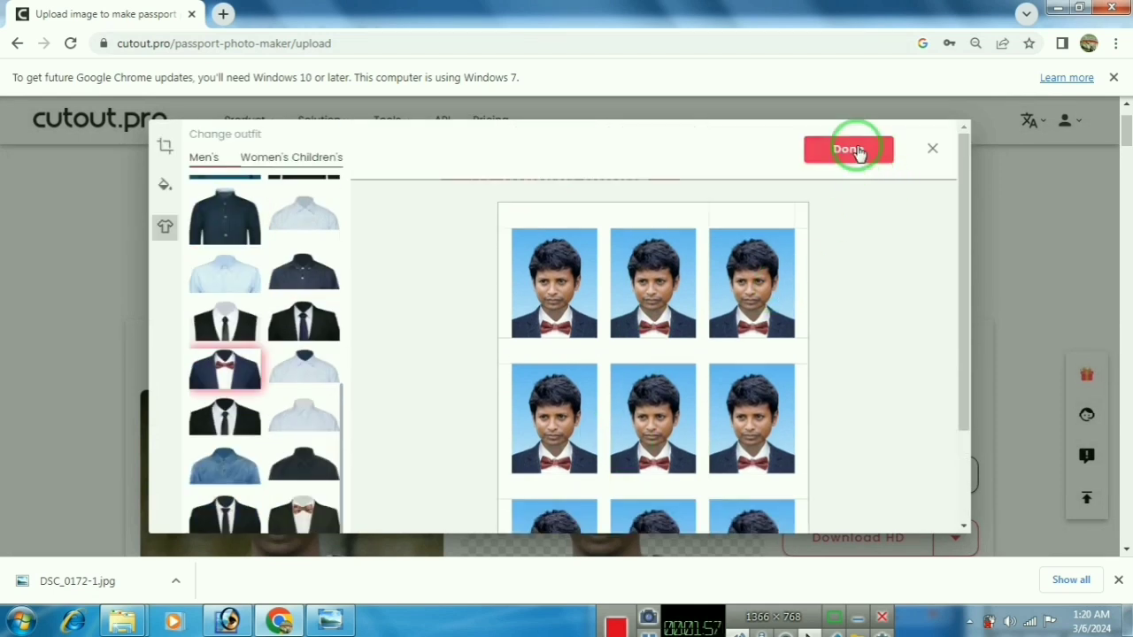
left_click(857, 151)
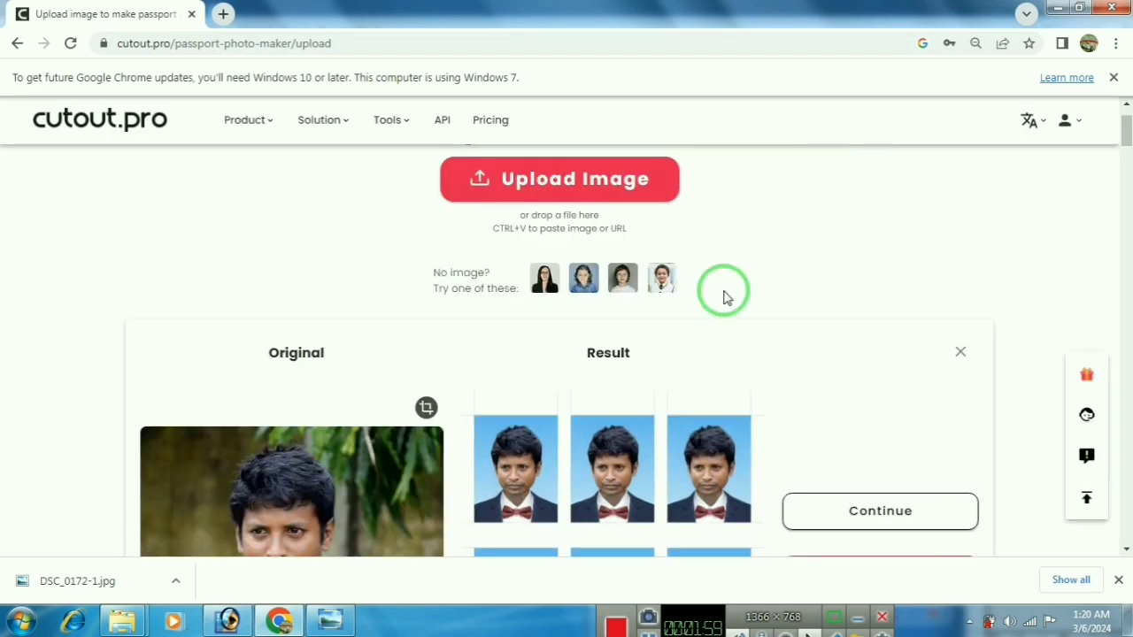
- Download the finished photo sheet in HD with JPG as the file format
scroll(719, 309, "down", 3)
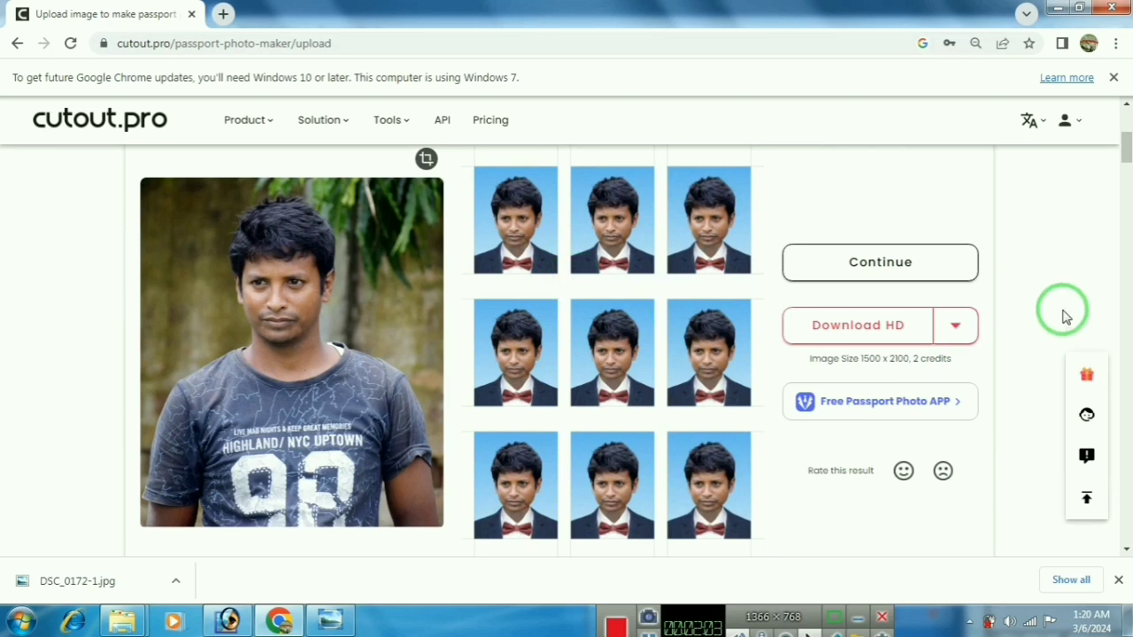
left_click(958, 327)
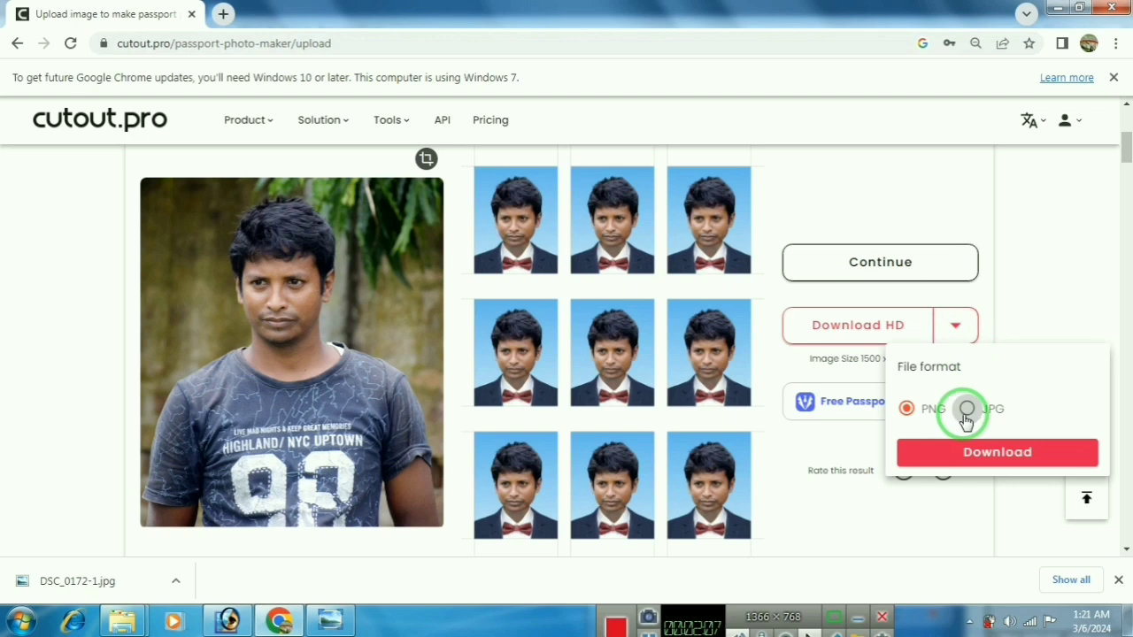
left_click(974, 409)
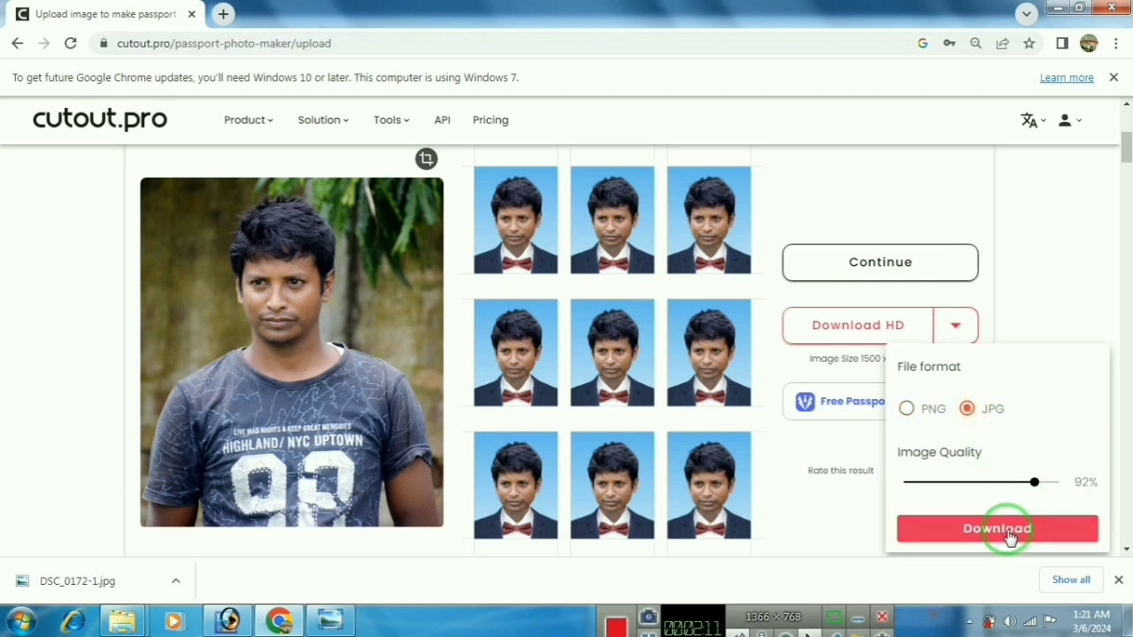
left_click(1010, 532)
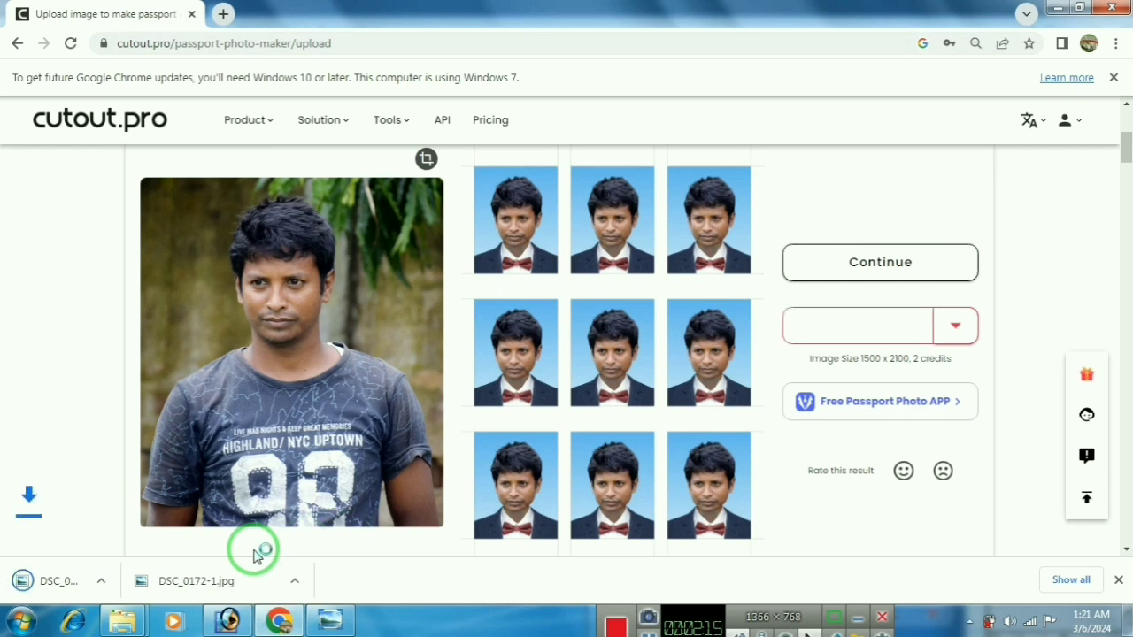
- Show the downloaded DSC_0172-1 (1).jpg in its folder, open it in Windows Photo Viewer and inspect the photos up close
left_click(176, 585)
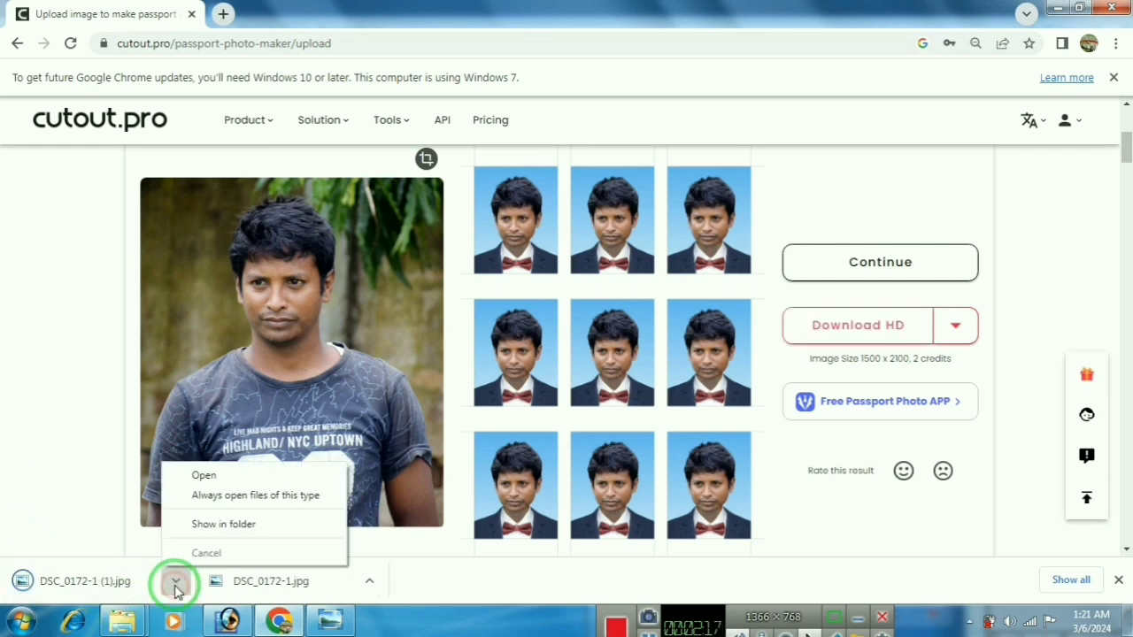
left_click(238, 524)
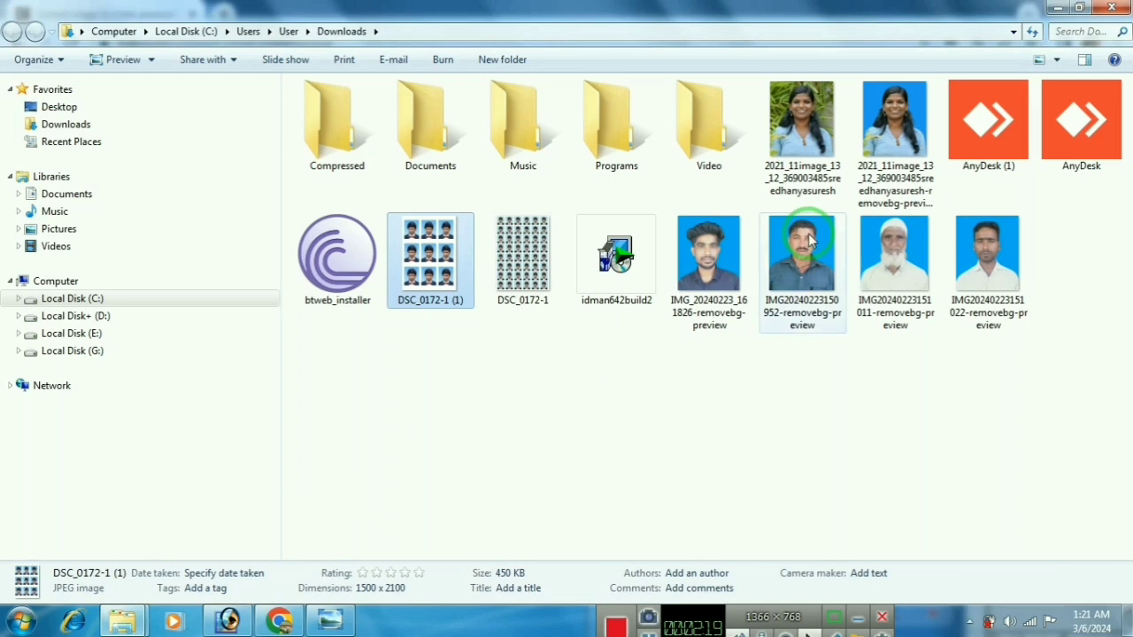
left_click(449, 268)
double_click(450, 268)
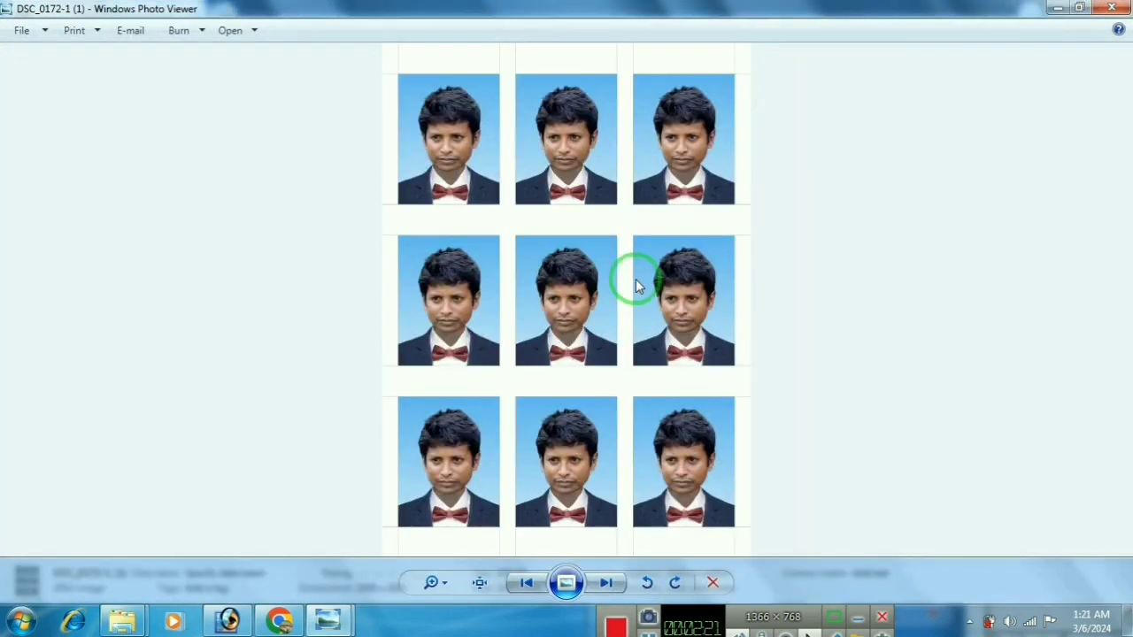
scroll(636, 279, "up", 3)
scroll(635, 279, "up", 1)
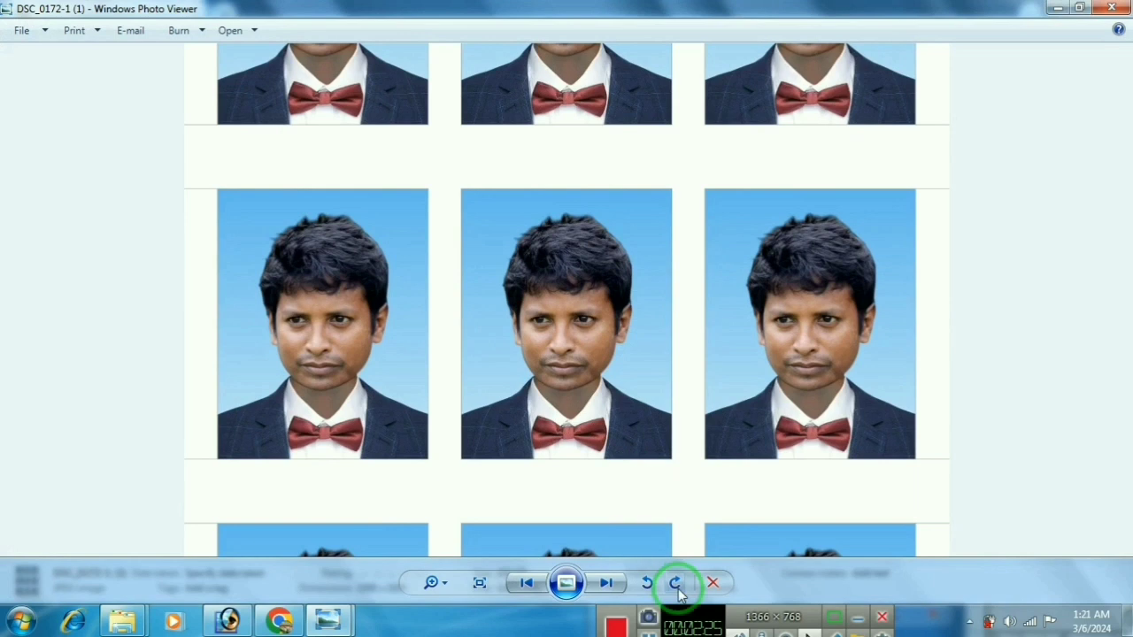
scroll(743, 454, "down", 2)
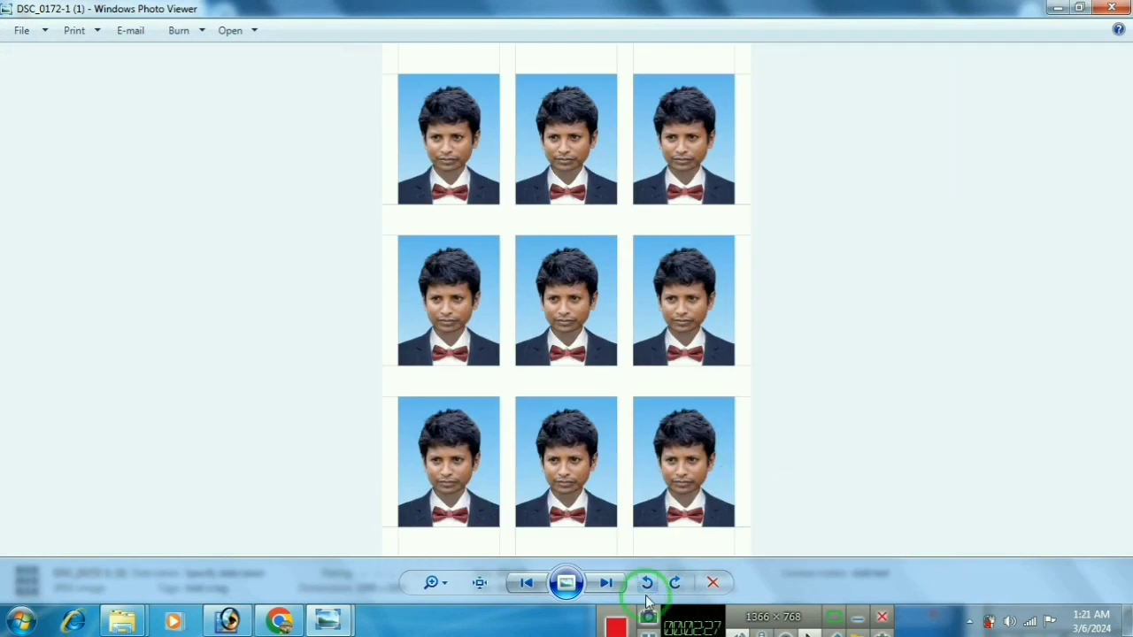
- Place the photo sheet's viewer window beside the original DSC_0172-1 portrait and enlarge the sheet to compare them
left_click(327, 623)
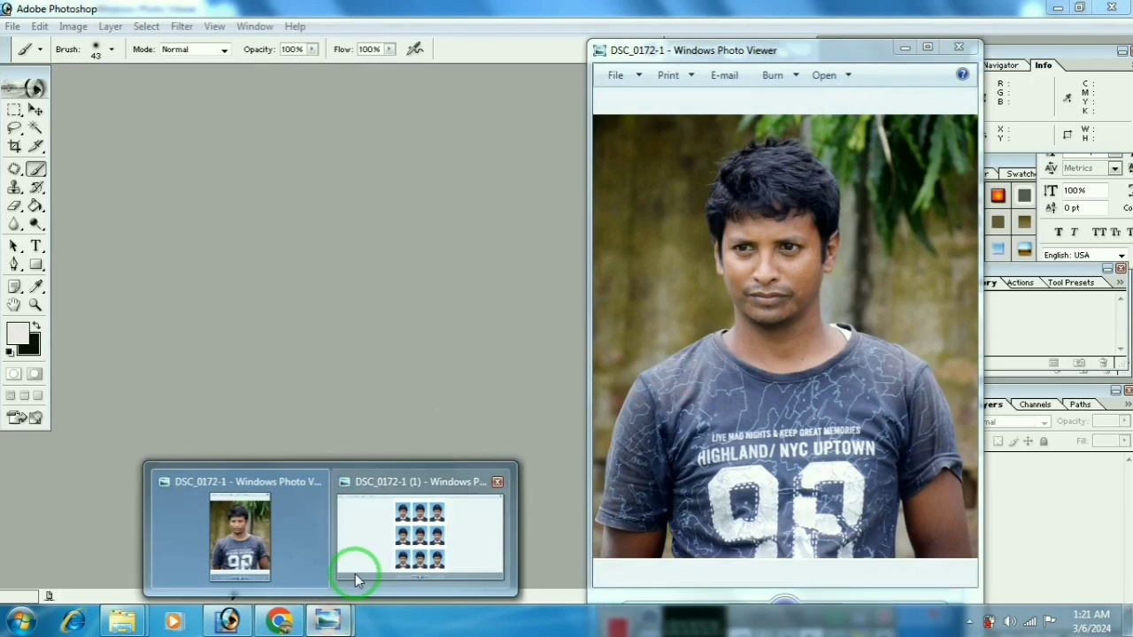
left_click(392, 550)
left_click_drag(902, 7, 228, 25)
scroll(349, 239, "up", 5)
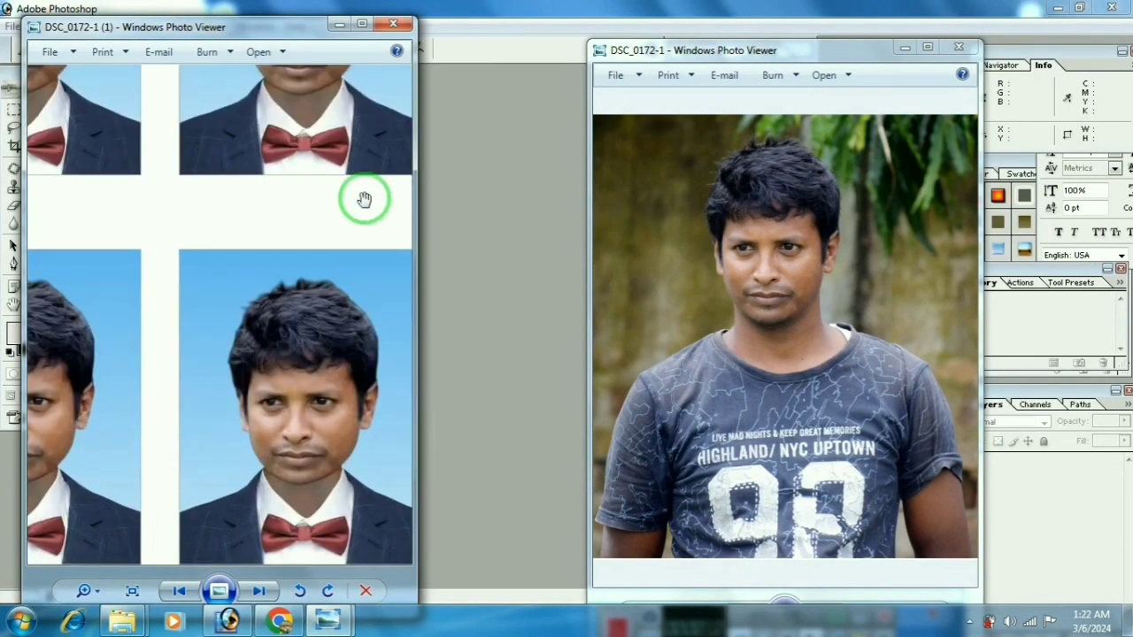